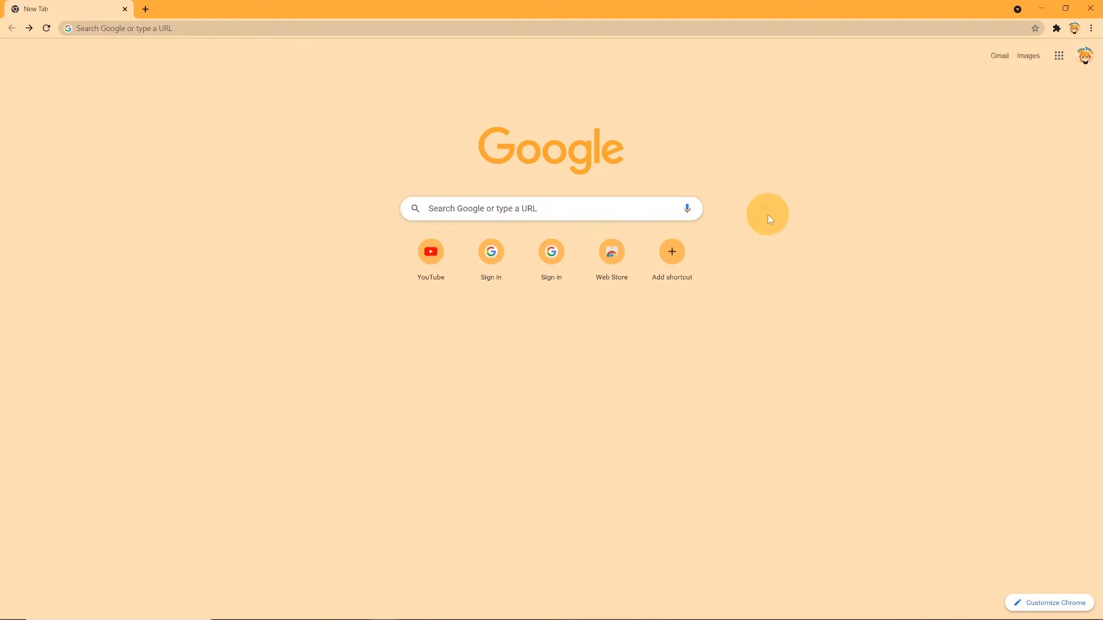
Step: Open Google Sheets from the Google apps list
{"action": "left_click", "coordinate": [1058, 55]}
{"action": "scroll", "coordinate": [1061, 152], "scroll_direction": "down", "scroll_amount": 4}
{"action": "scroll", "coordinate": [1062, 150], "scroll_direction": "down", "scroll_amount": 2}
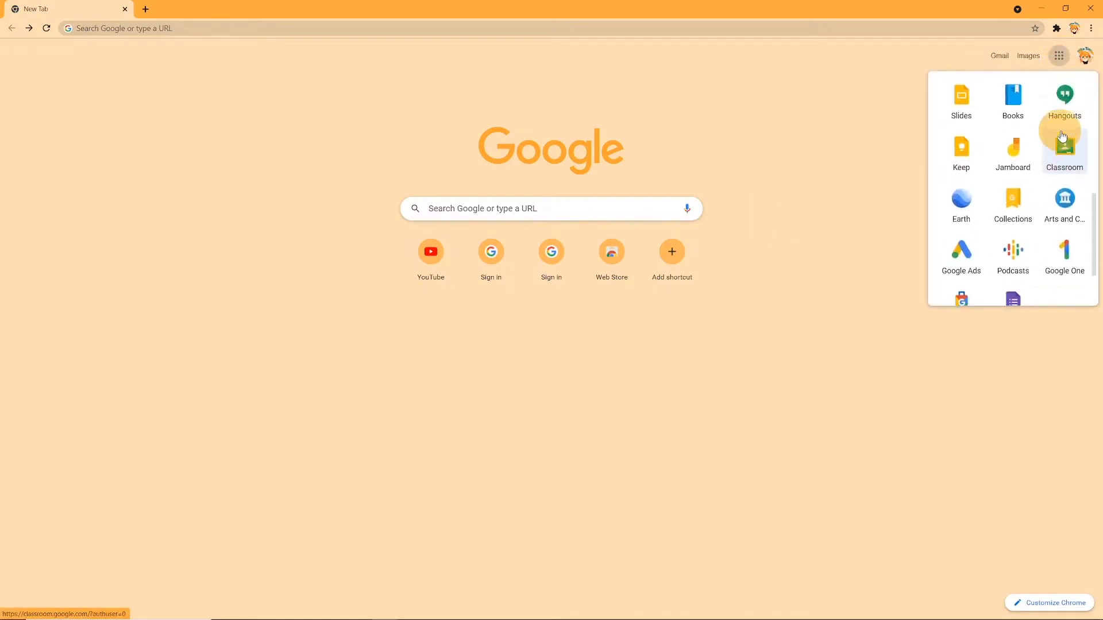
{"action": "scroll", "coordinate": [1063, 121], "scroll_direction": "up", "scroll_amount": 1}
{"action": "left_click", "coordinate": [1063, 99]}
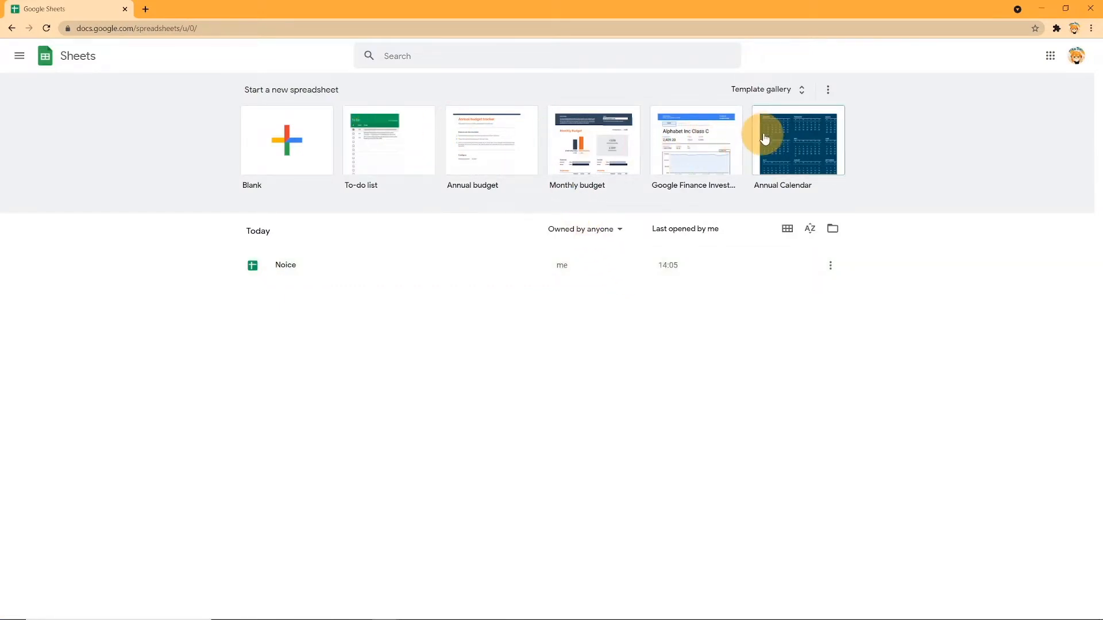
Step: Browse the spreadsheet template gallery from the personal to the education templates, and return to the Sheets home page
{"action": "left_click", "coordinate": [786, 89]}
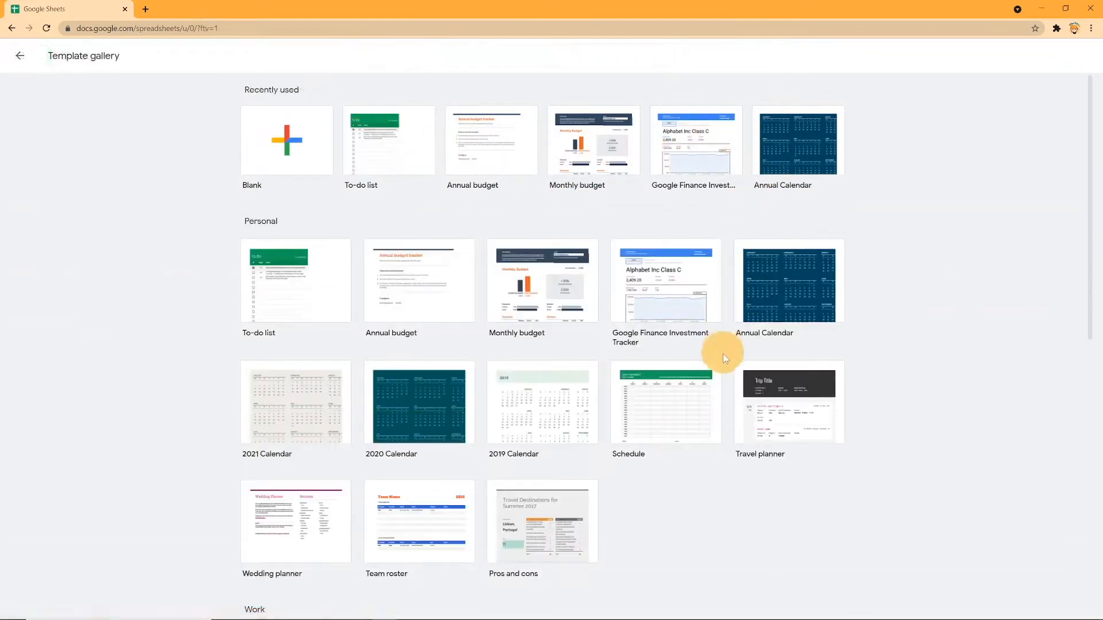
{"action": "scroll", "coordinate": [725, 396], "scroll_direction": "down", "scroll_amount": 5}
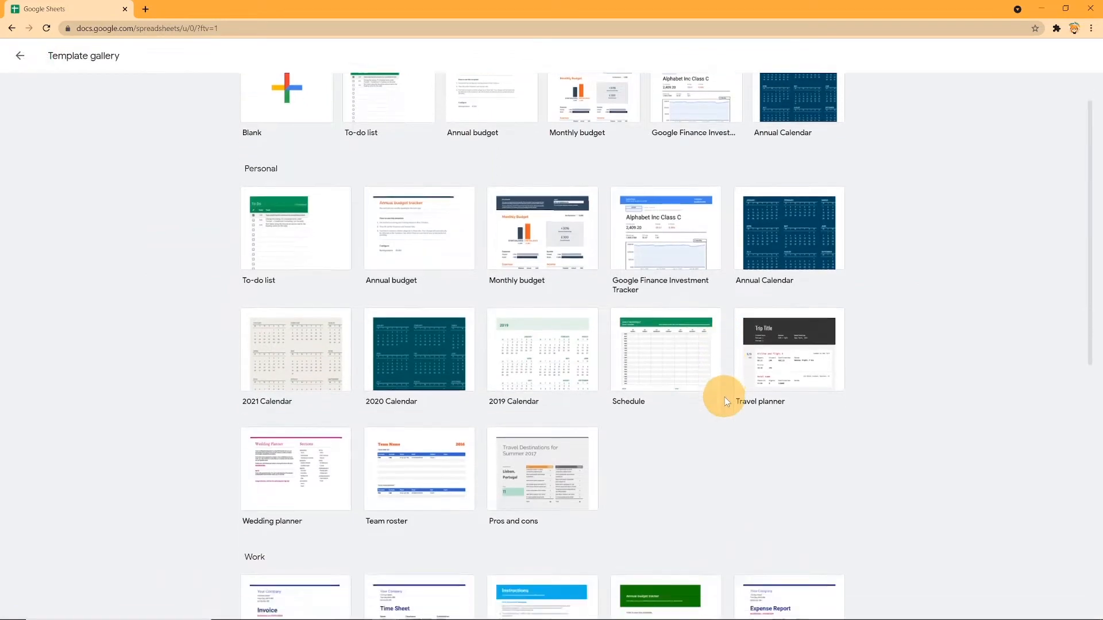
{"action": "scroll", "coordinate": [276, 350], "scroll_direction": "down", "scroll_amount": 3}
{"action": "scroll", "coordinate": [174, 377], "scroll_direction": "down", "scroll_amount": 2}
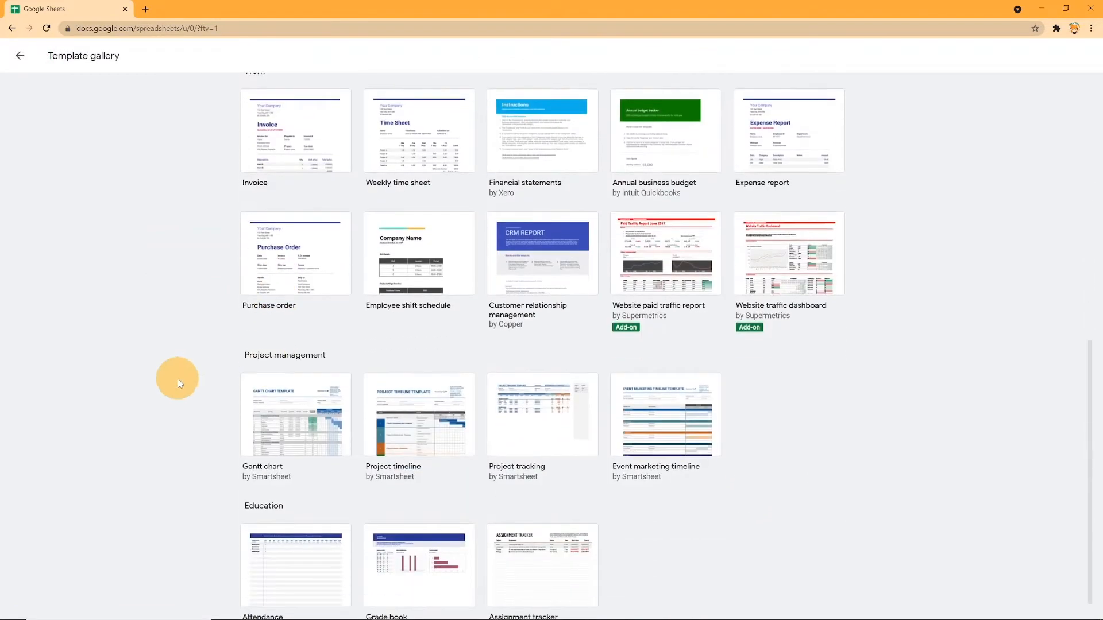
{"action": "scroll", "coordinate": [177, 377], "scroll_direction": "up", "scroll_amount": 4}
{"action": "scroll", "coordinate": [177, 378], "scroll_direction": "up", "scroll_amount": 6}
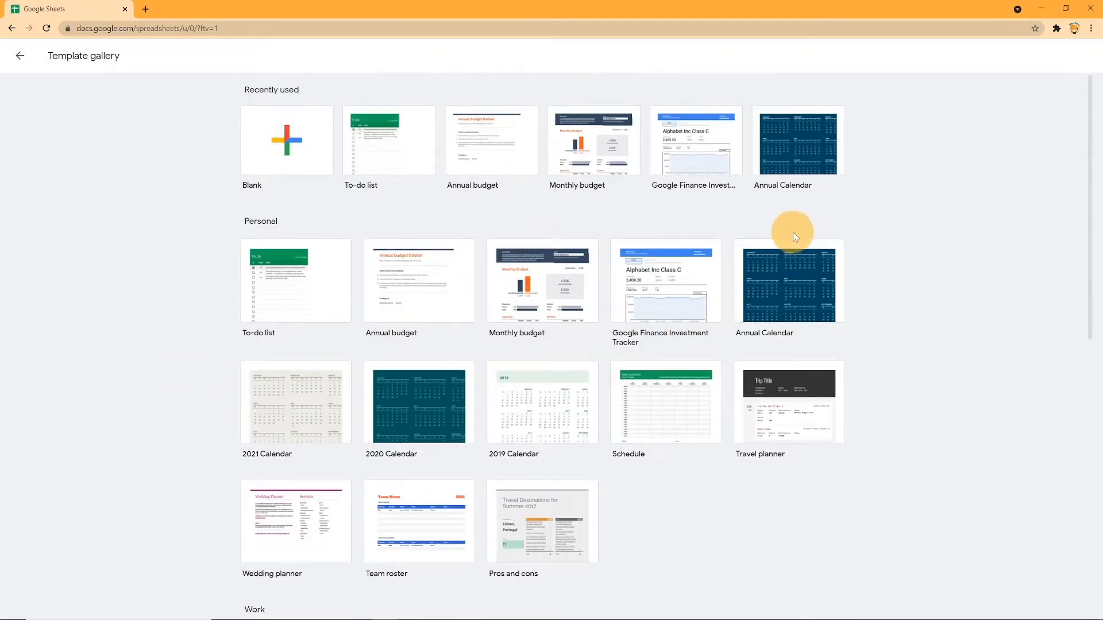
{"action": "left_click", "coordinate": [17, 63]}
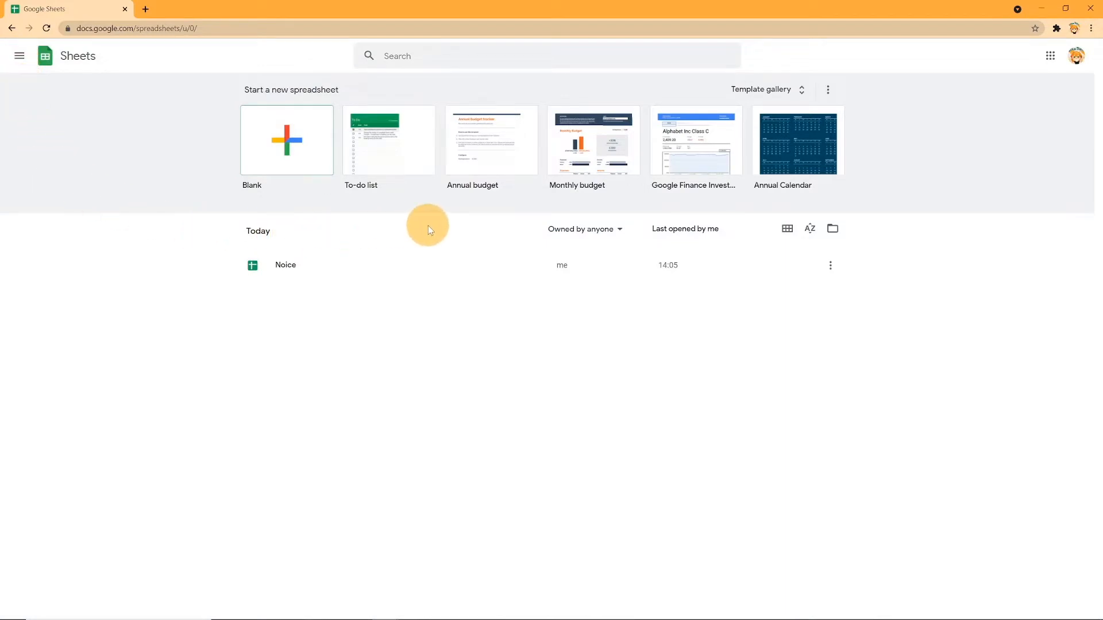
Step: Create a blank spreadsheet and go back to the previous page
{"action": "left_click", "coordinate": [289, 144]}
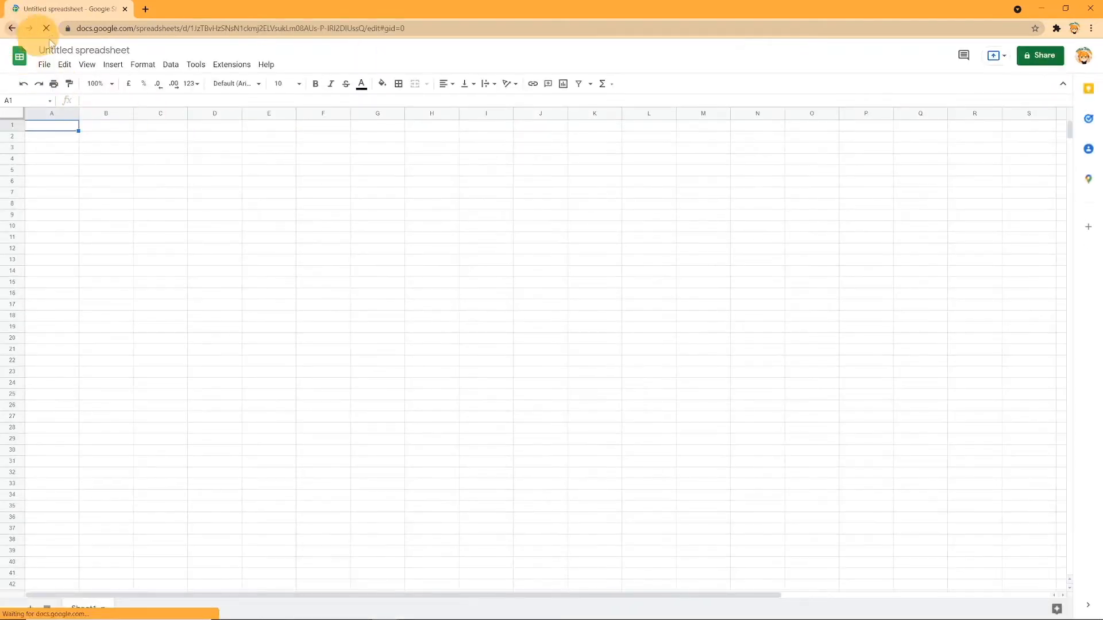
{"action": "left_click", "coordinate": [12, 28]}
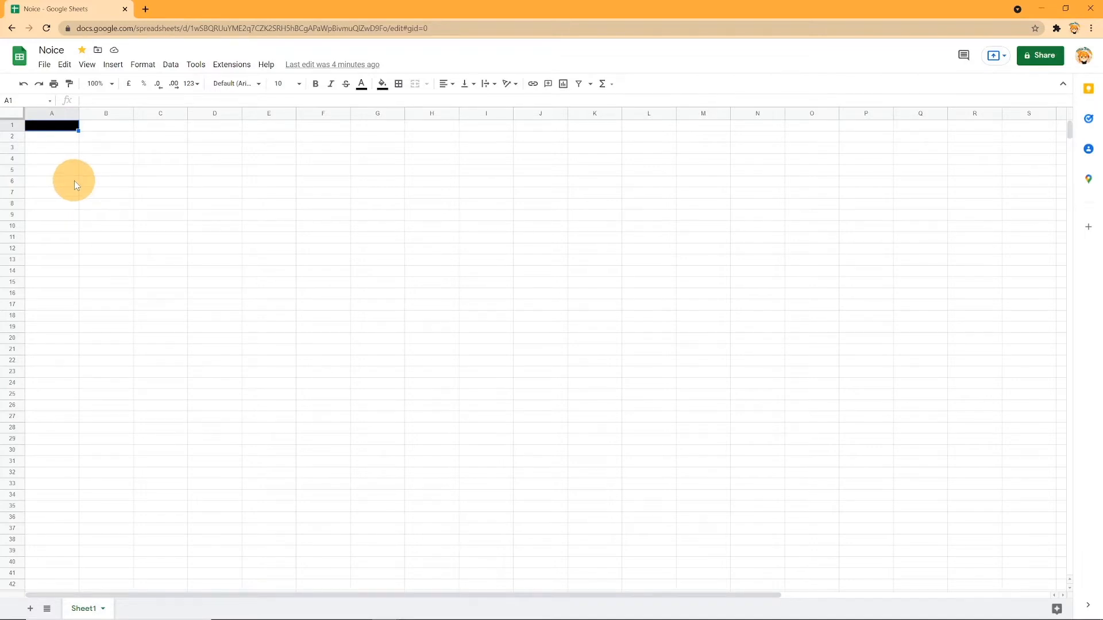
Step: Clear the spreadsheet's title and rename the file as yes
{"action": "left_click", "coordinate": [62, 51]}
{"action": "key", "text": "BackSpace"}
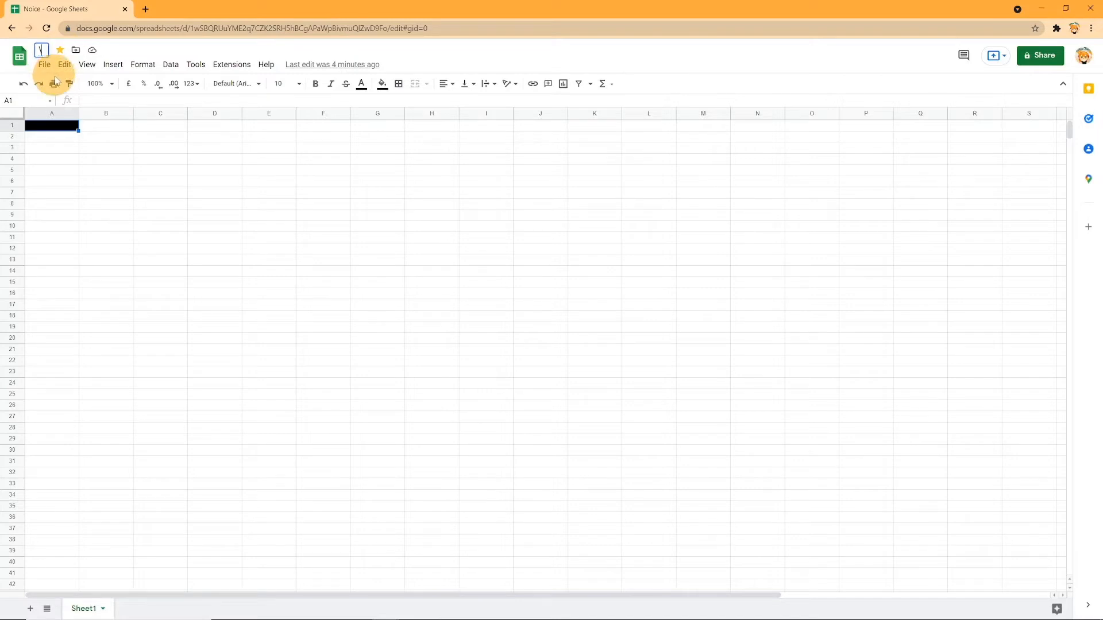
{"action": "key", "text": "Return"}
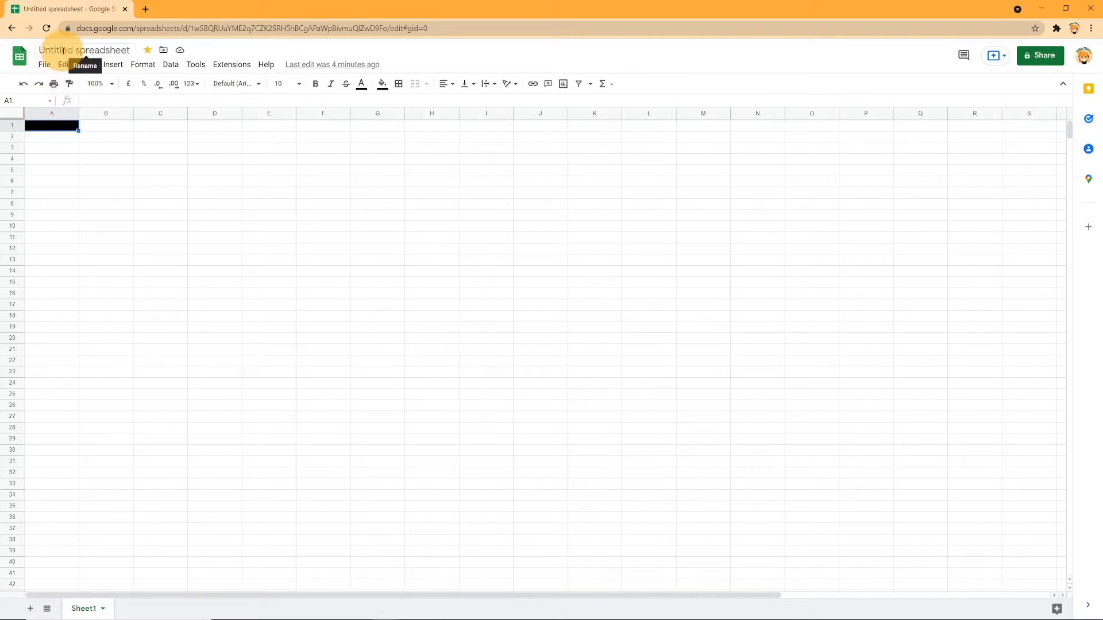
{"action": "left_click", "coordinate": [68, 52]}
{"action": "type", "text": "yes"}
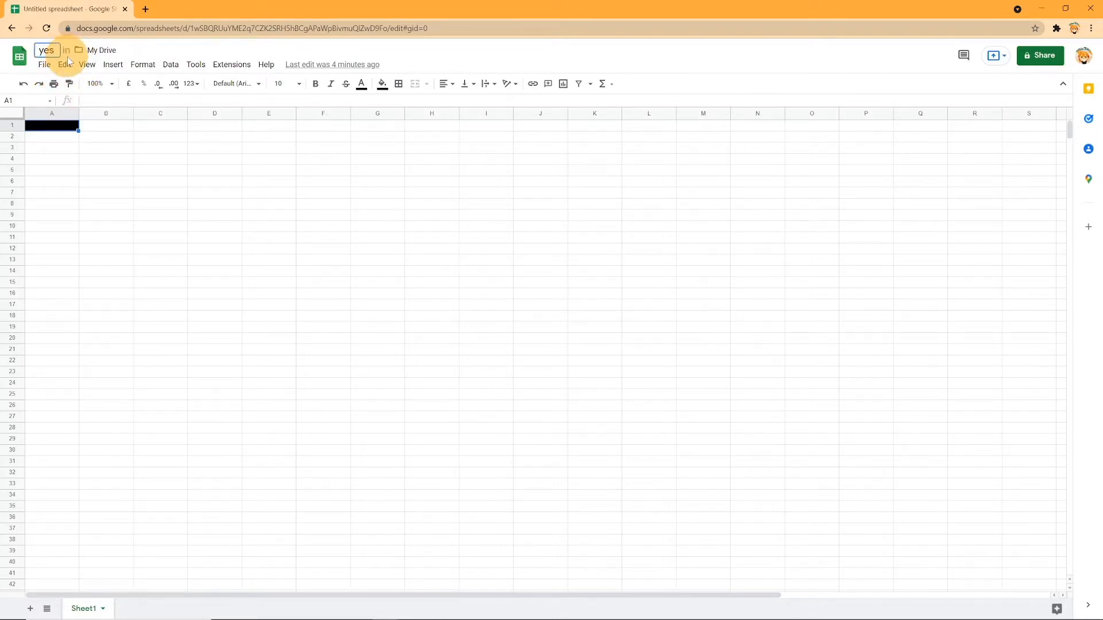
Step: Enter the text Techtorial in cell A2 and set its font size to 18
{"action": "double_click", "coordinate": [54, 136]}
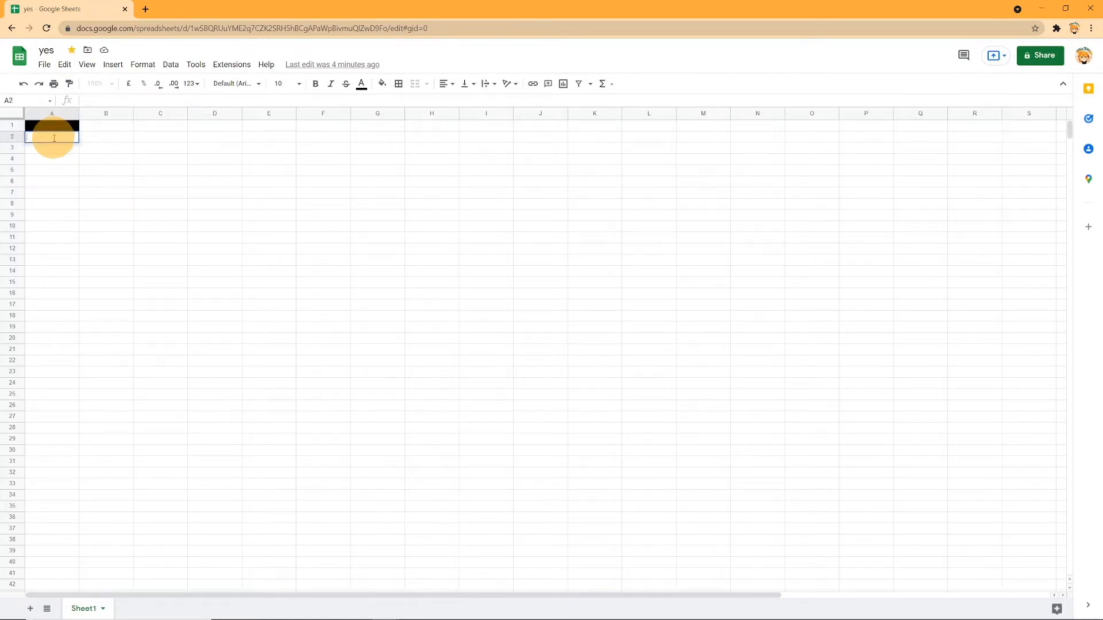
{"action": "type", "text": "Techtorial"}
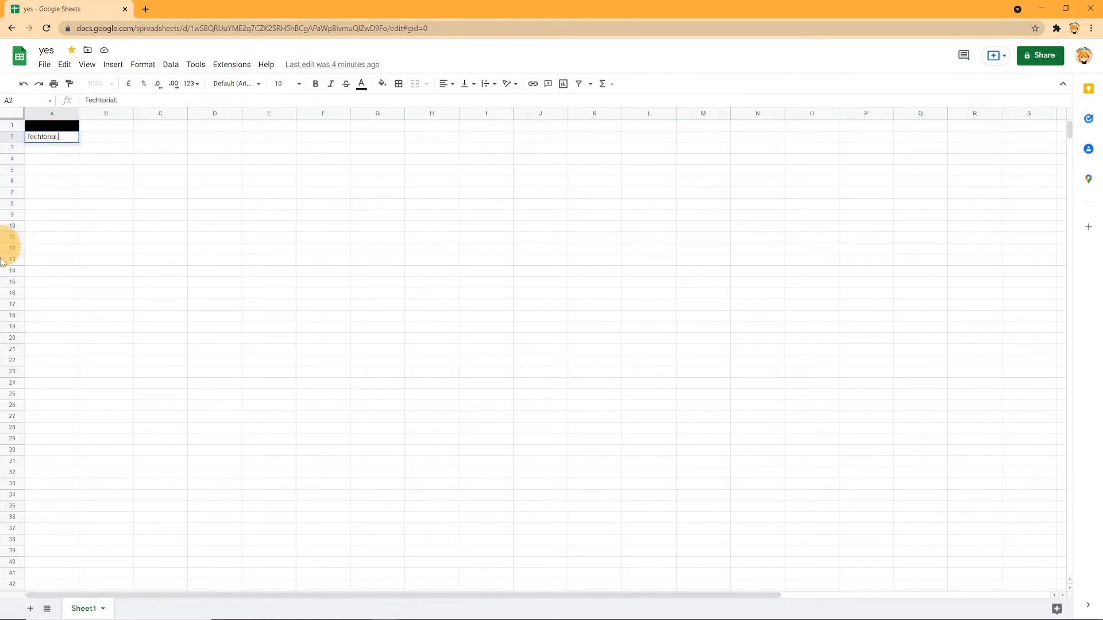
{"action": "left_click_drag", "start_coordinate": [62, 137], "coordinate": [25, 122]}
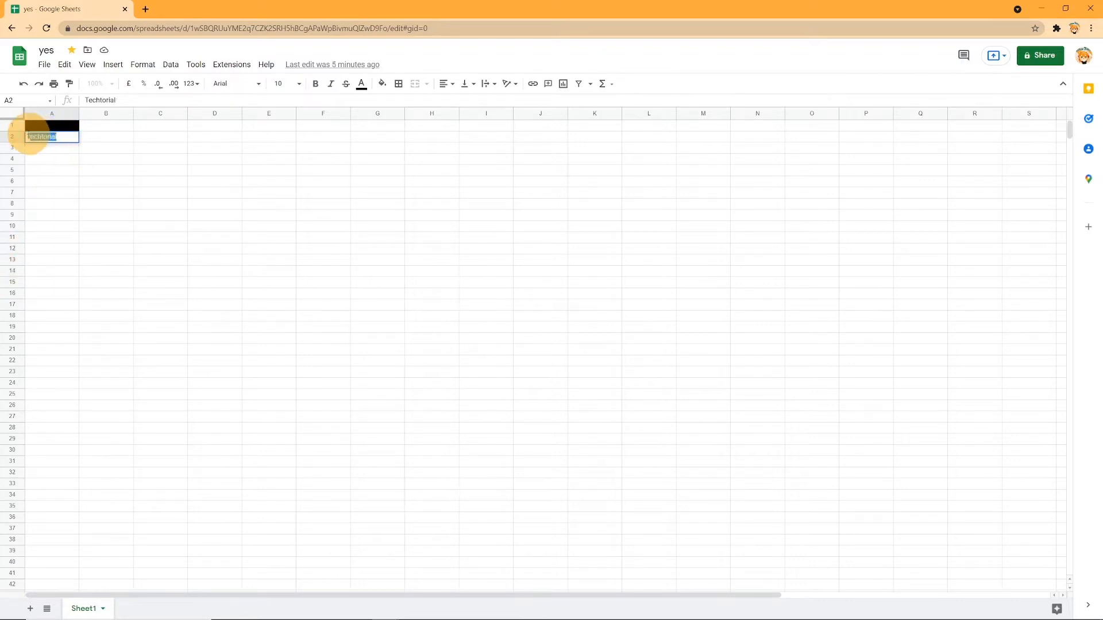
{"action": "left_click", "coordinate": [299, 84]}
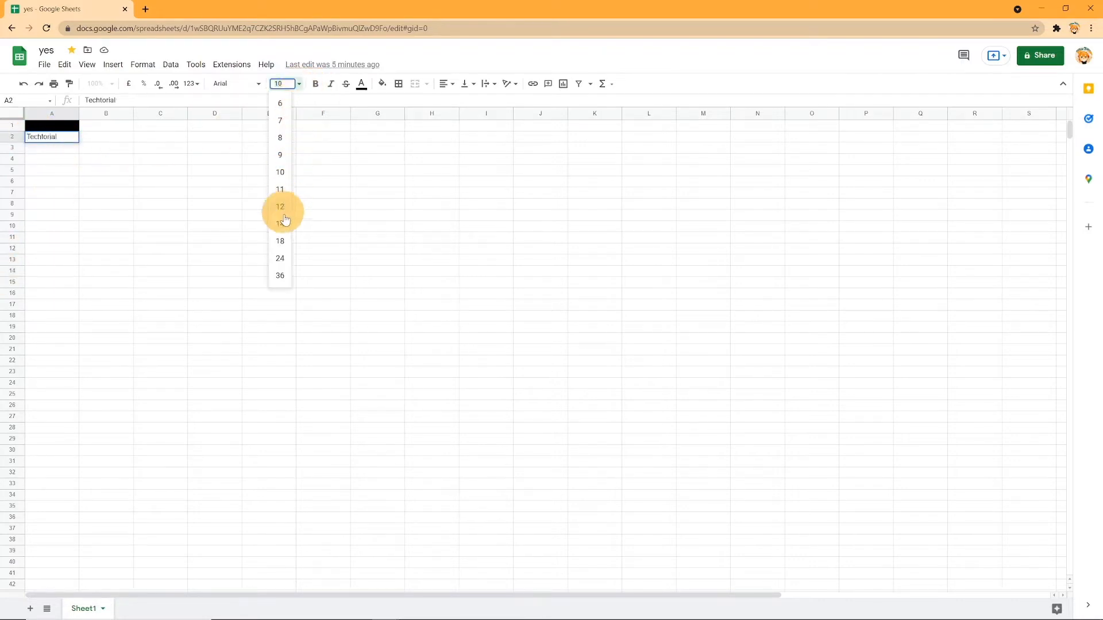
{"action": "left_click", "coordinate": [281, 238]}
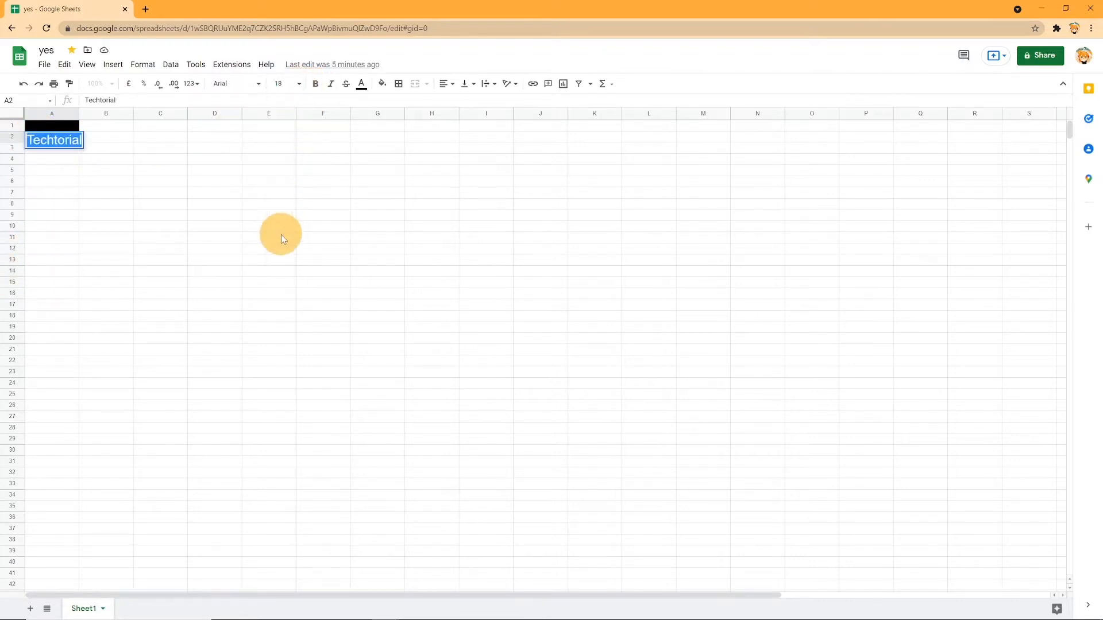
Step: Set the colour of the Techtorial text in cell A2 to the standard blue and leave the cell
{"action": "left_click", "coordinate": [332, 85]}
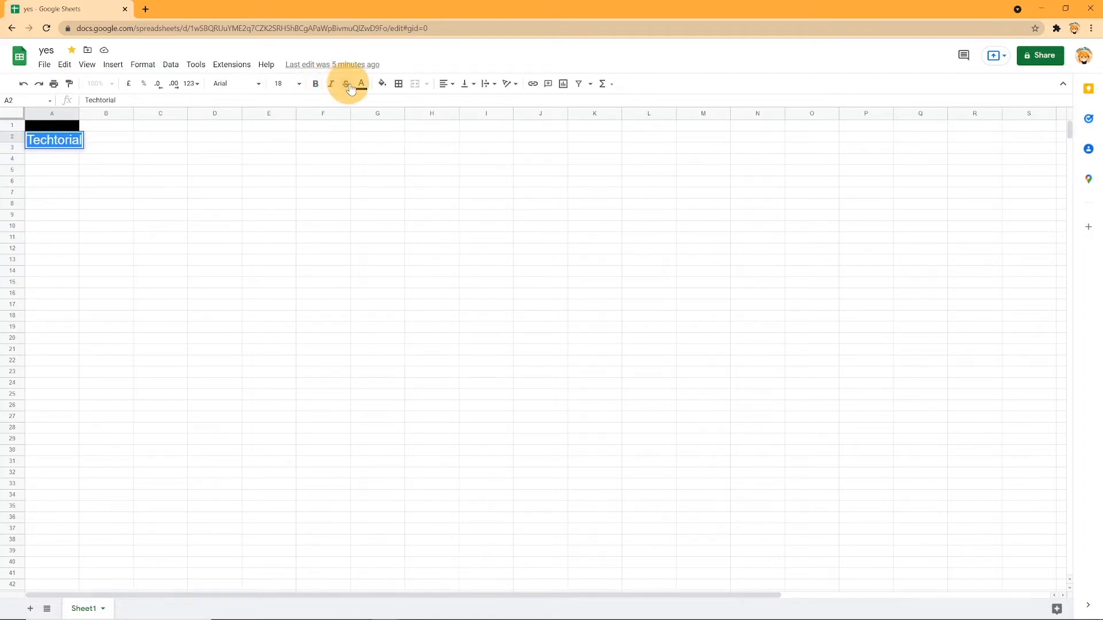
{"action": "left_click", "coordinate": [362, 84]}
{"action": "left_click", "coordinate": [390, 117]}
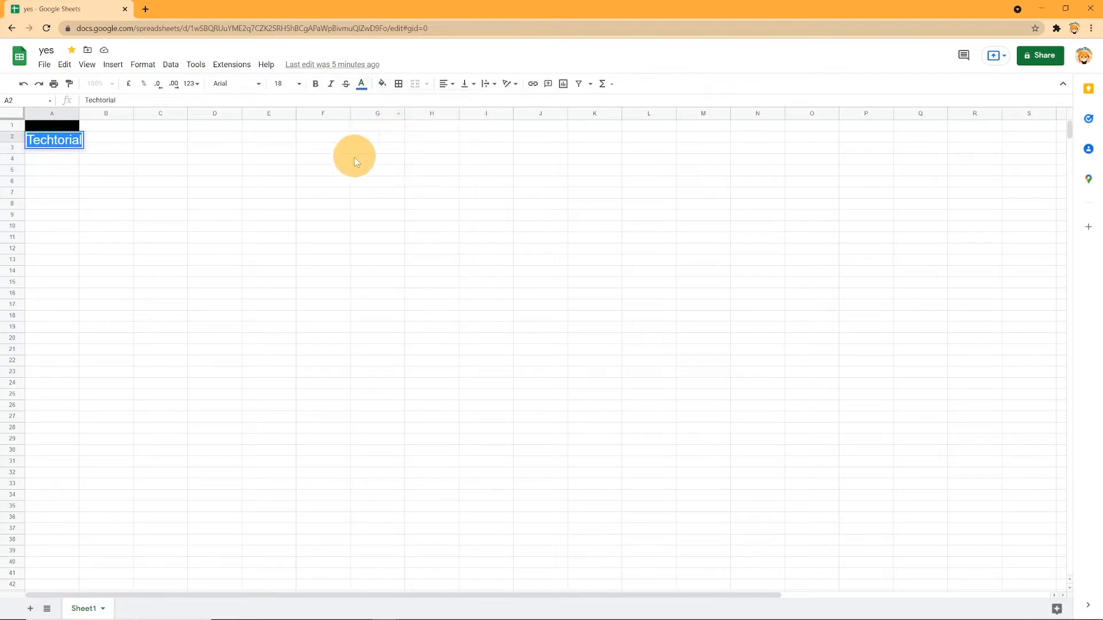
{"action": "left_click", "coordinate": [361, 84]}
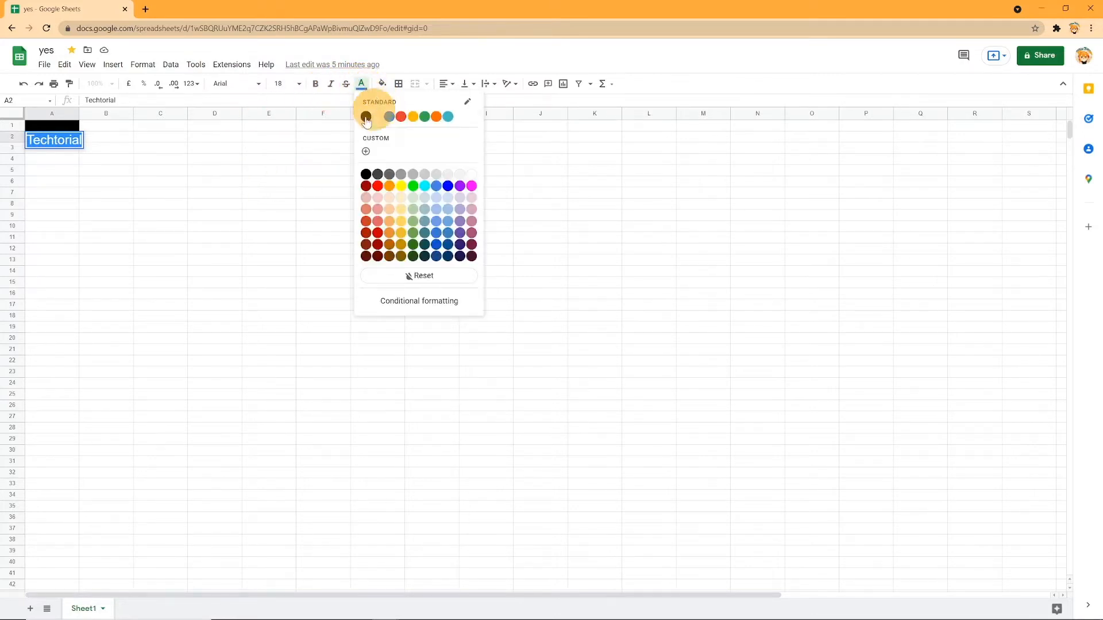
{"action": "left_click", "coordinate": [130, 142]}
{"action": "left_click", "coordinate": [162, 182]}
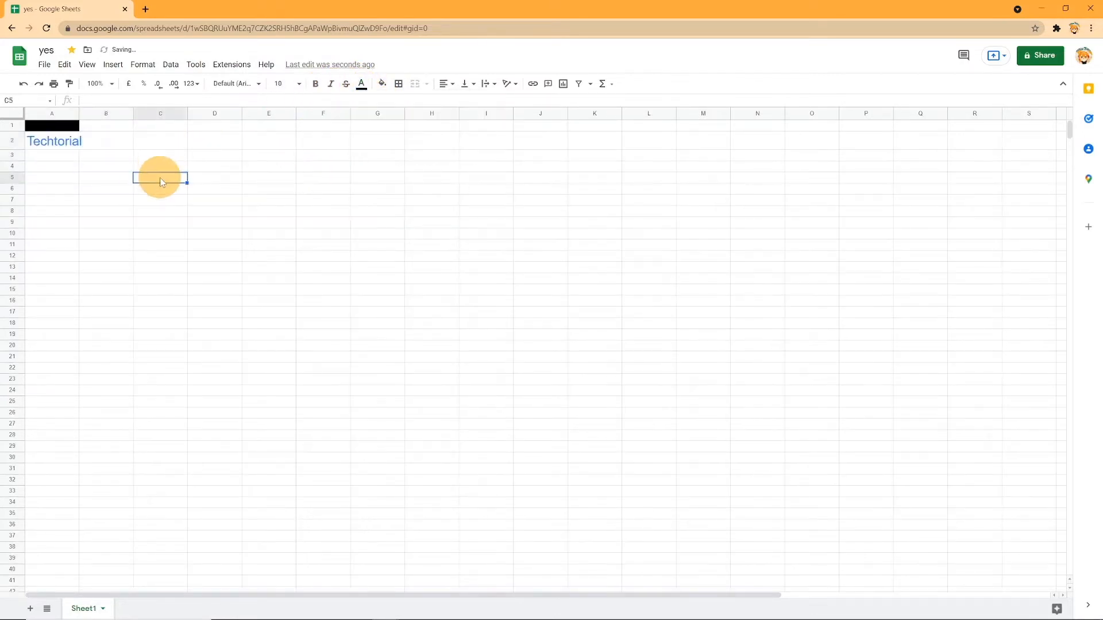
Step: Apply all borders to cell C5 and fill cell A2 with the standard blue colour
{"action": "left_click", "coordinate": [399, 84]}
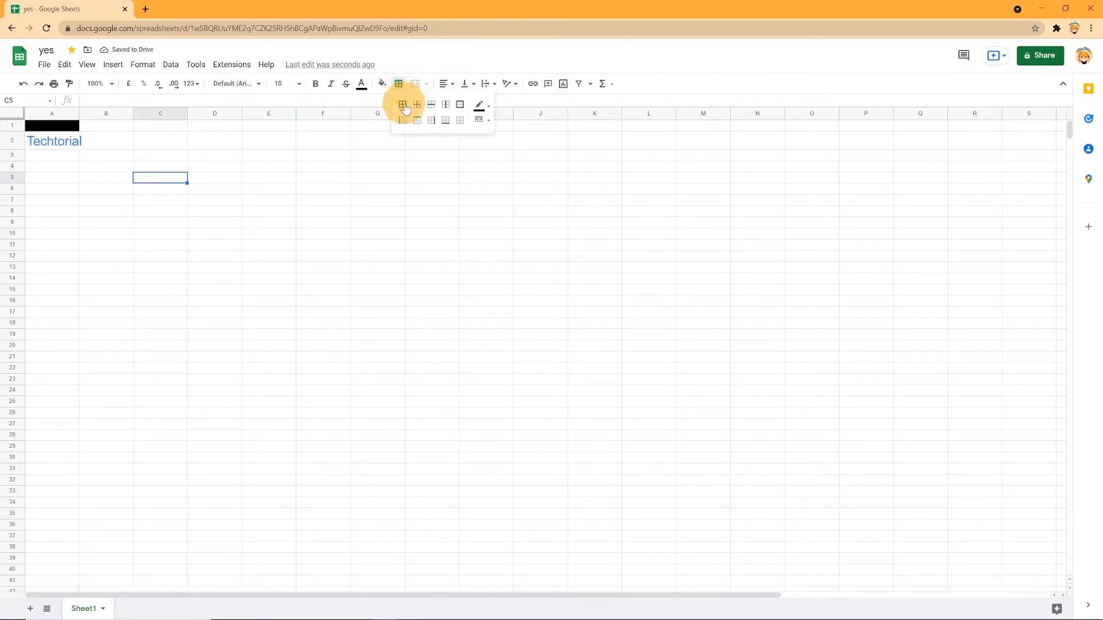
{"action": "left_click", "coordinate": [404, 105]}
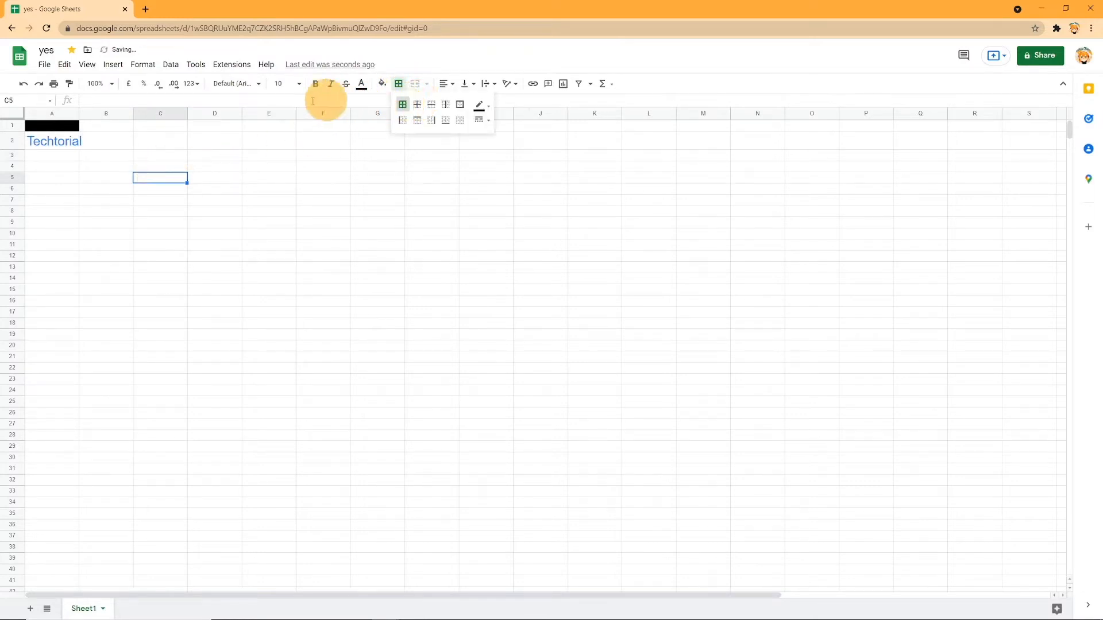
{"action": "left_click", "coordinate": [52, 148]}
{"action": "left_click", "coordinate": [383, 84]}
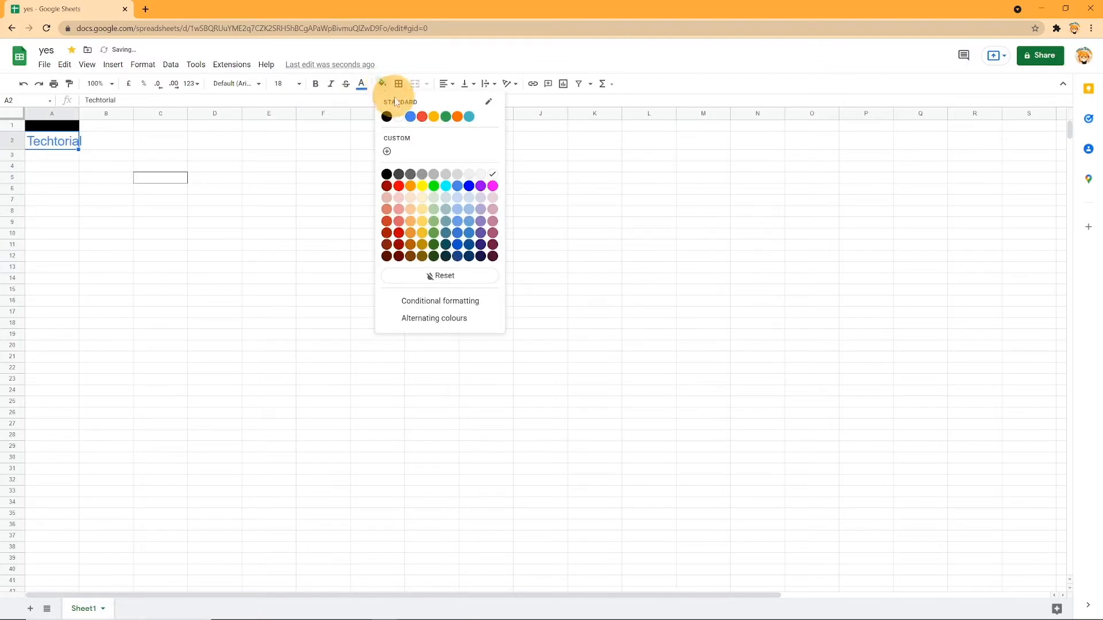
{"action": "left_click", "coordinate": [410, 117]}
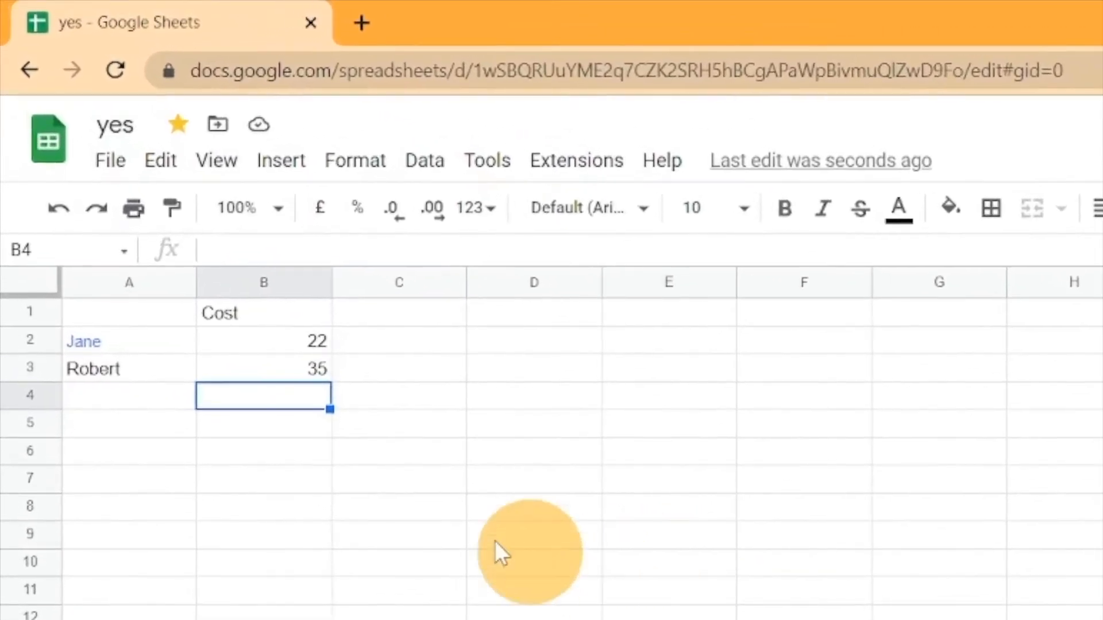
Step: Write the formula =B2+B3 in cell B4 to add the two costs
{"action": "left_click", "coordinate": [248, 247]}
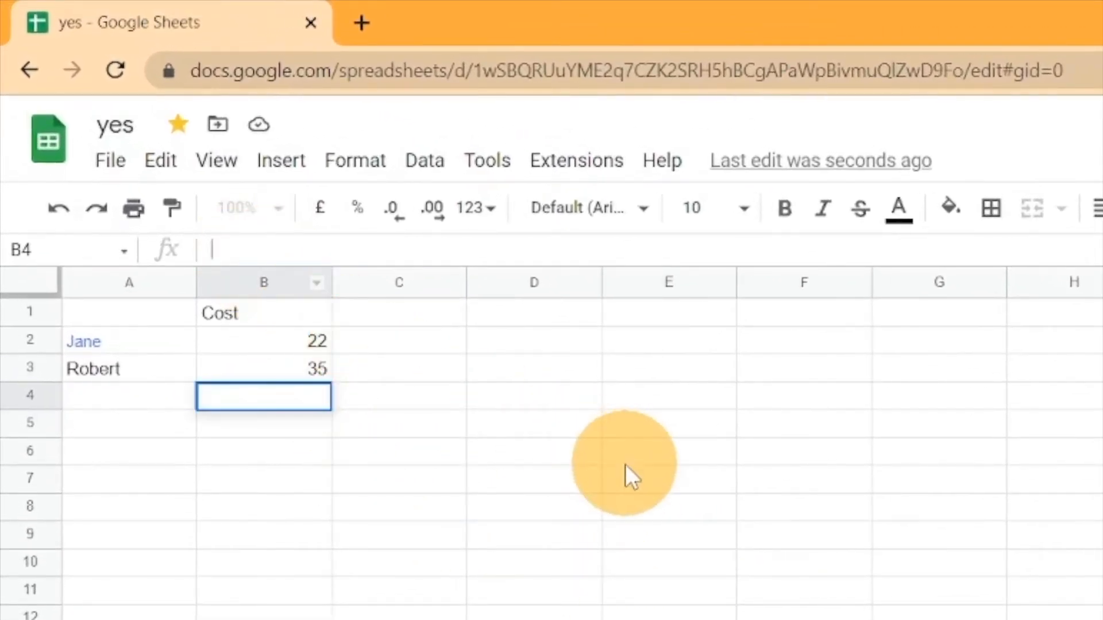
{"action": "type", "text": "="}
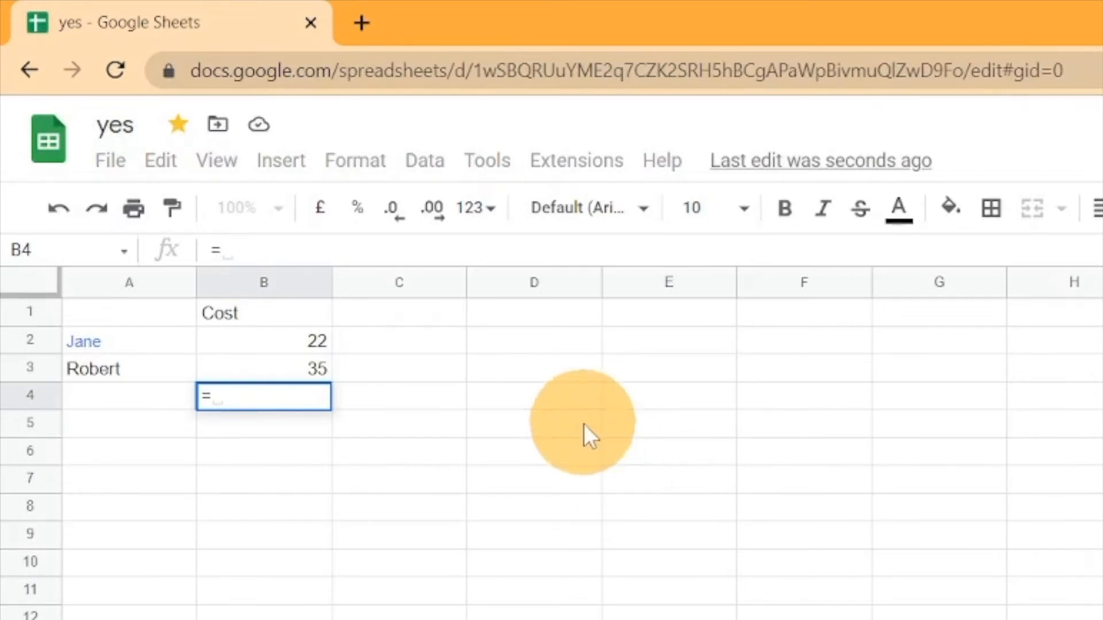
{"action": "left_click", "coordinate": [292, 342]}
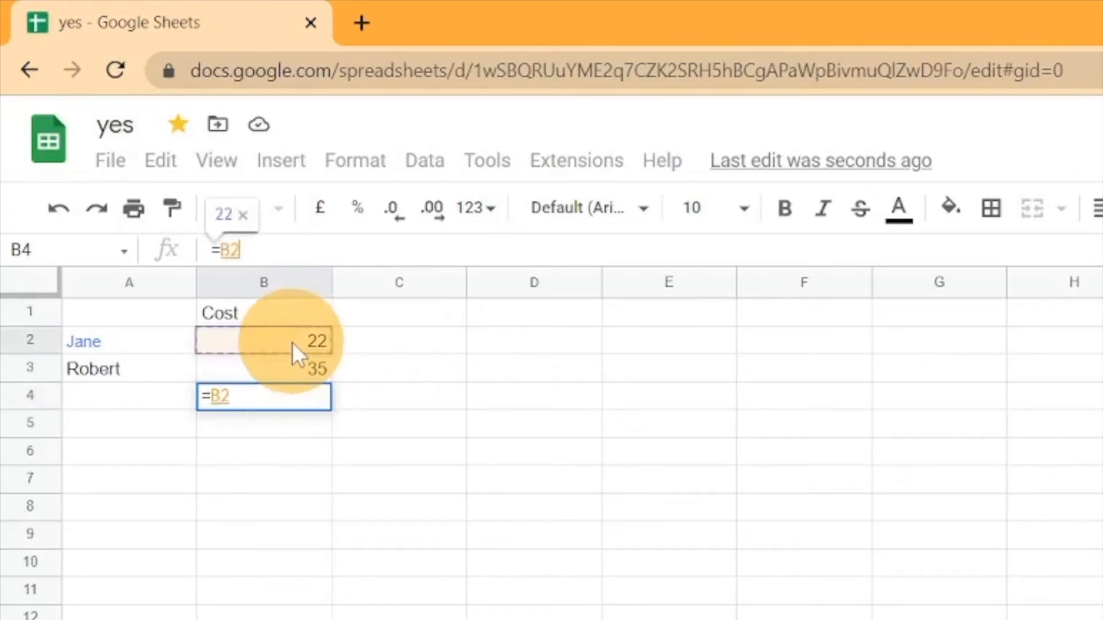
{"action": "type", "text": "+"}
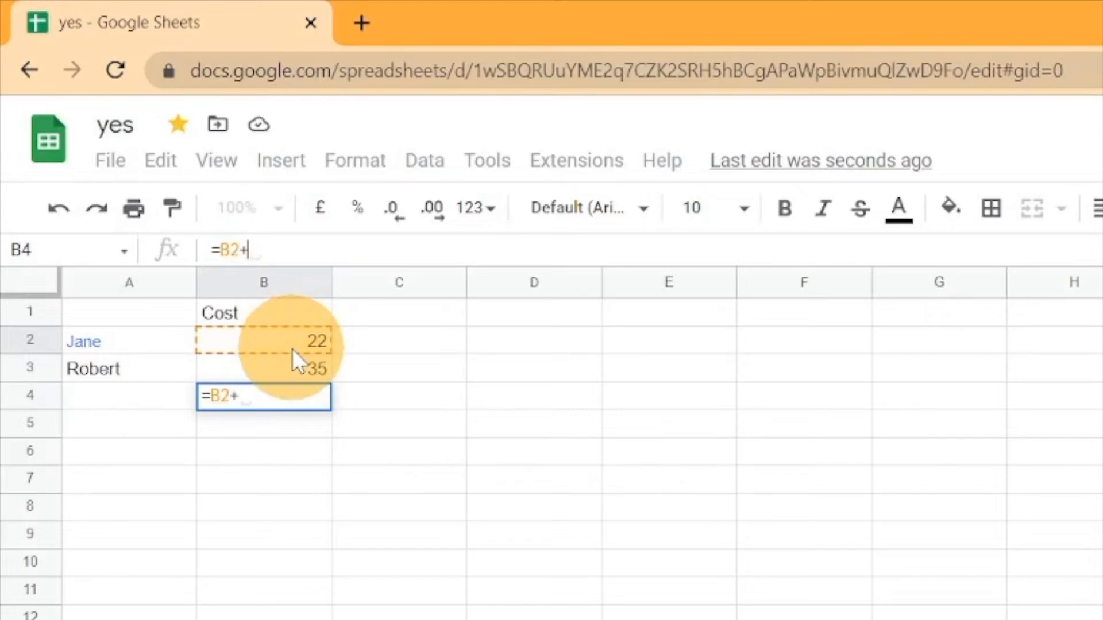
{"action": "key", "text": "BackSpace"}
{"action": "type", "text": "_"}
{"action": "key", "text": "BackSpace"}
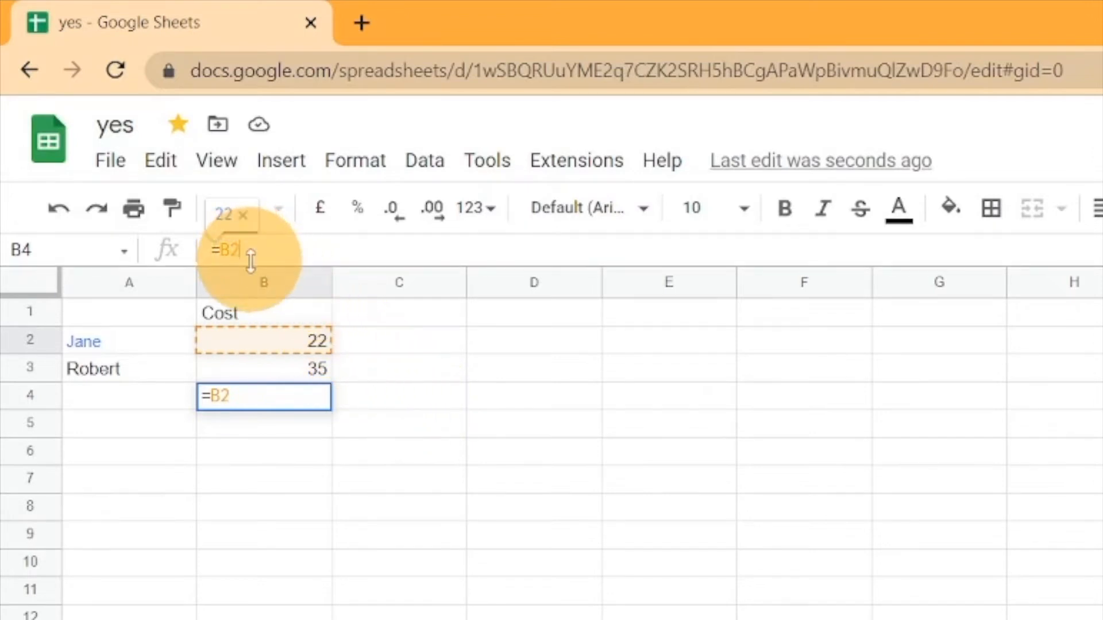
{"action": "type", "text": "+"}
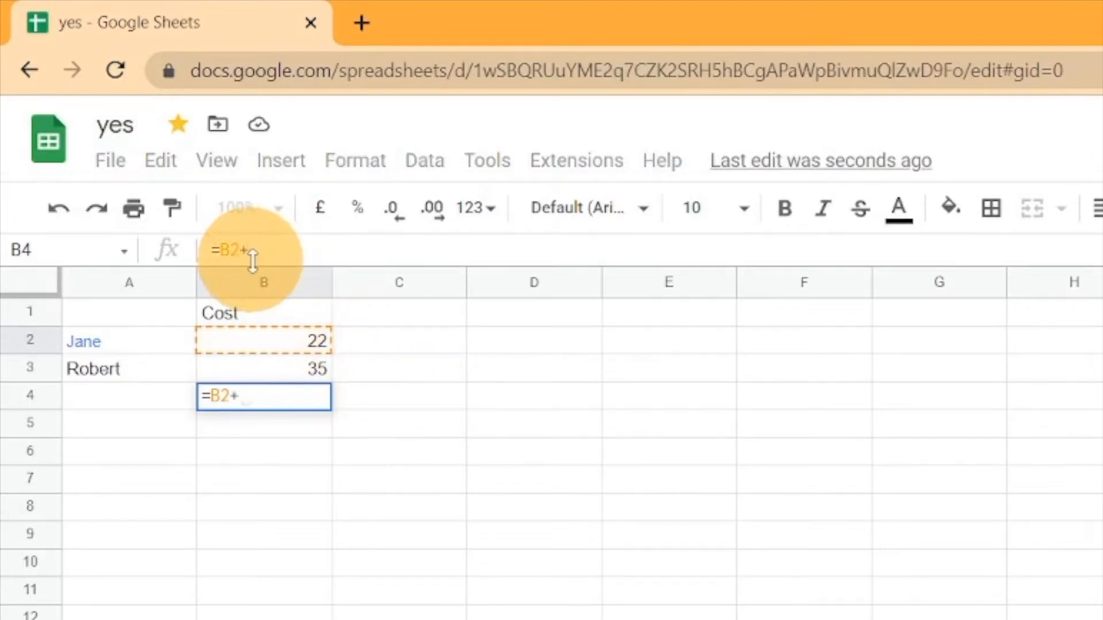
{"action": "left_click", "coordinate": [281, 366]}
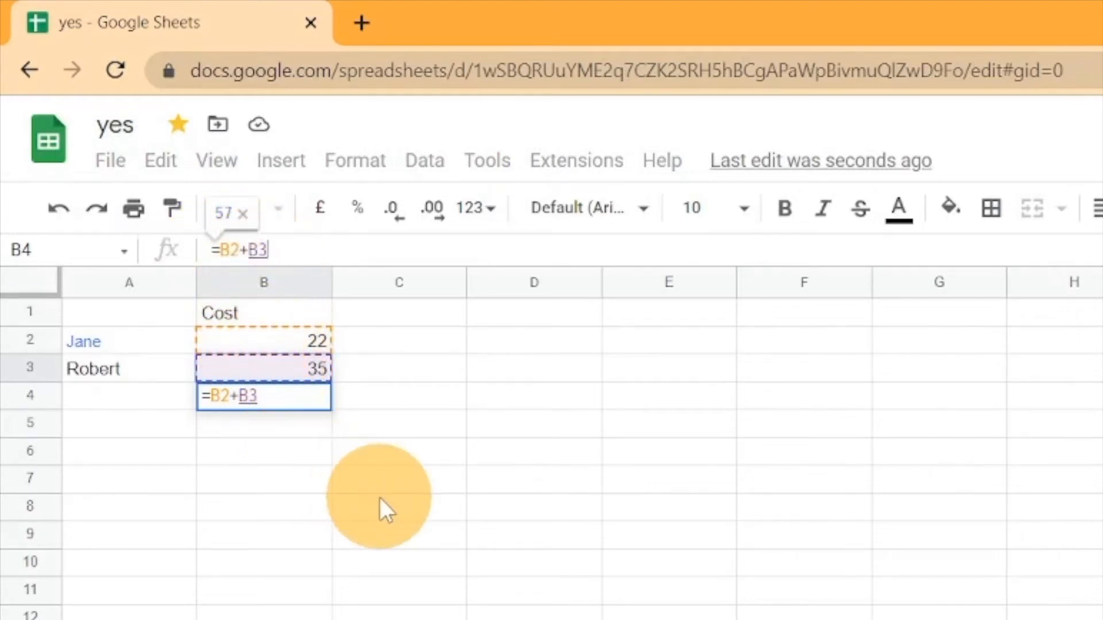
Step: Change the formula in cell B4 to the subtraction =B2-B3 and commit it
{"action": "left_click", "coordinate": [249, 250]}
{"action": "key", "text": "BackSpace"}
{"action": "type", "text": "-"}
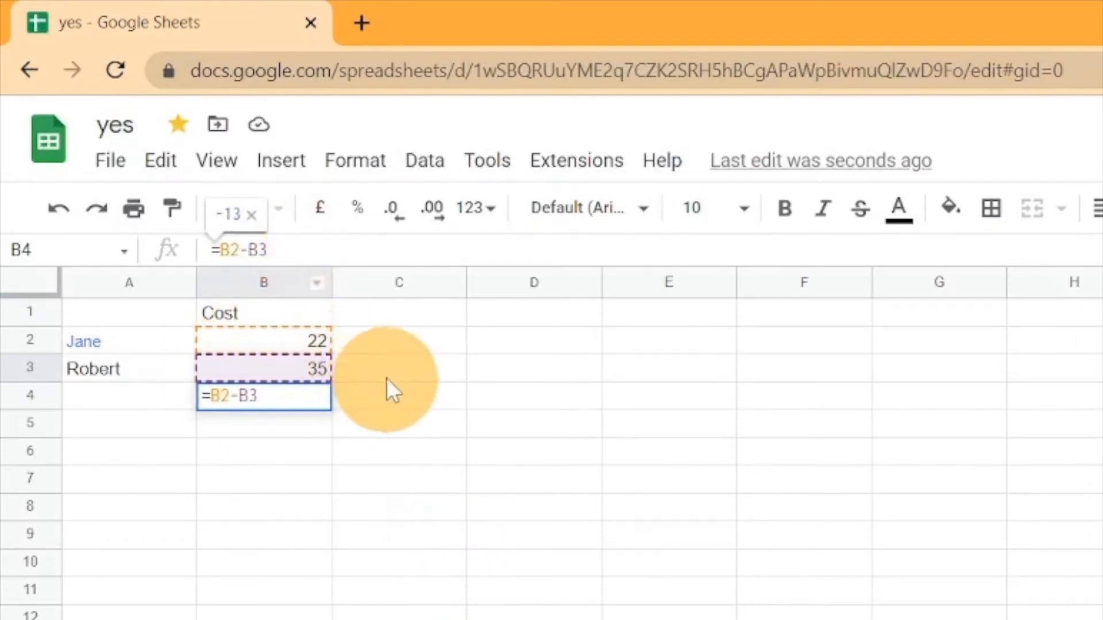
{"action": "key", "text": "Return"}
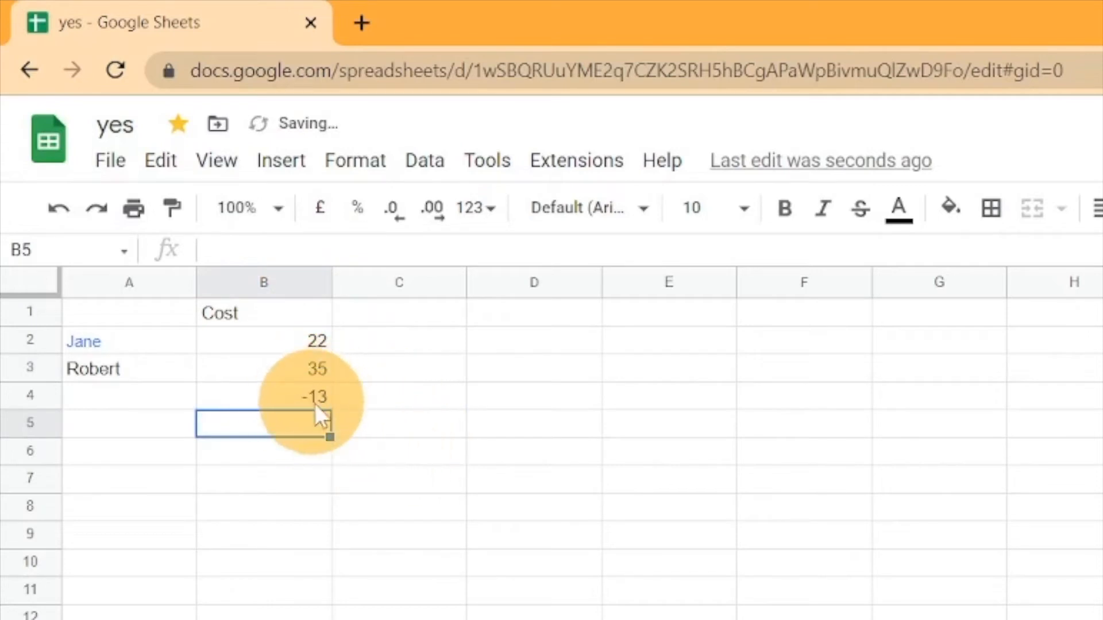
{"action": "left_click", "coordinate": [302, 390]}
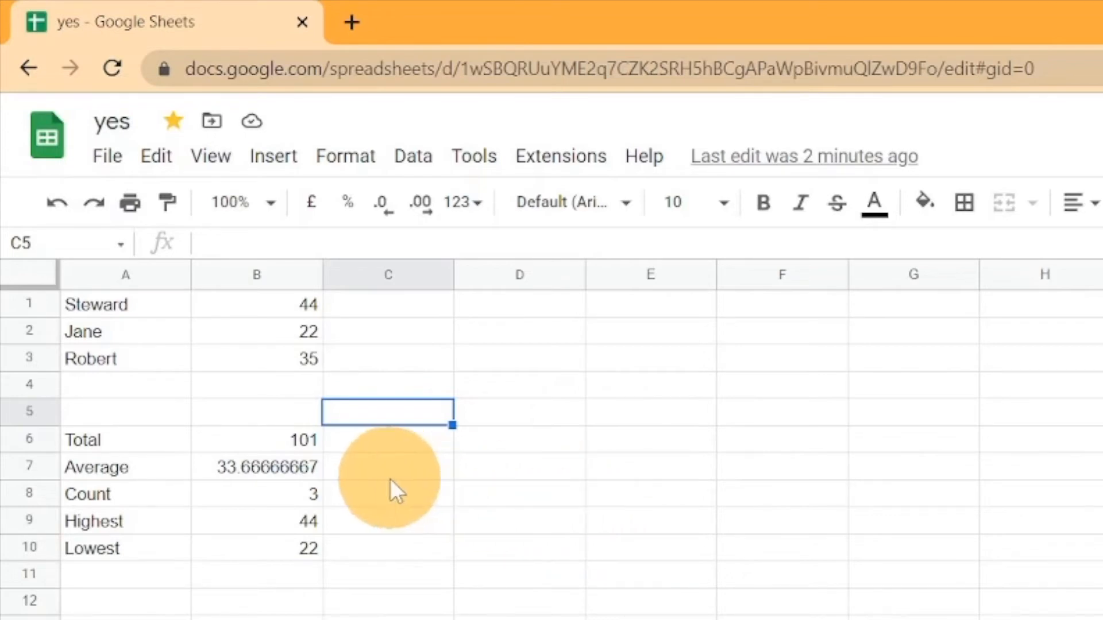
Step: Inspect the formula behind the Total in cell B6 and the cell range it adds up
{"action": "left_click", "coordinate": [271, 442]}
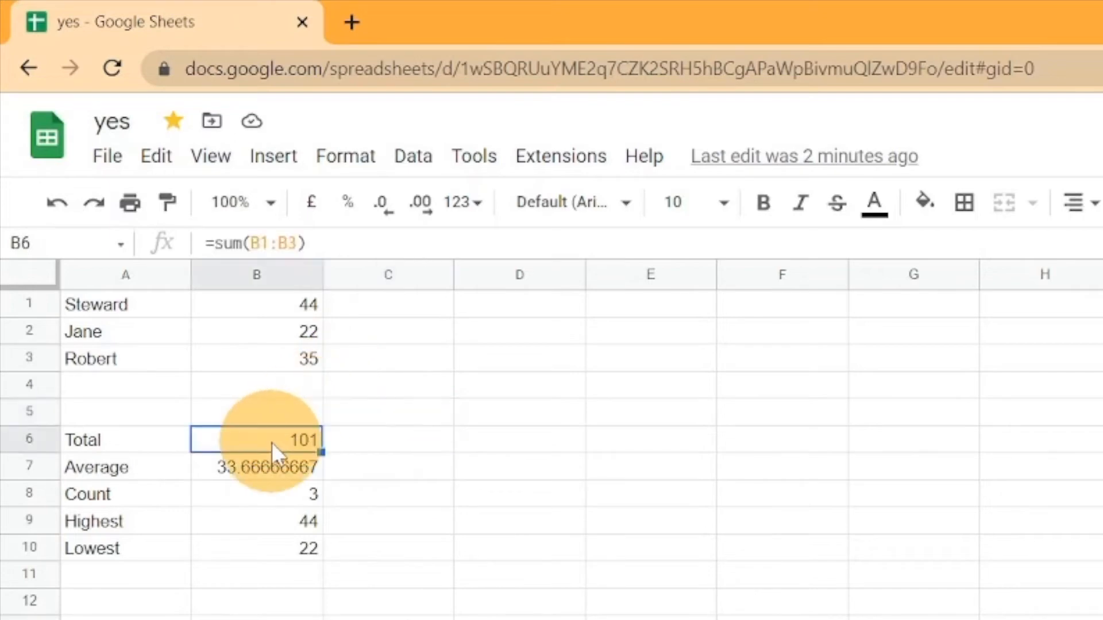
{"action": "triple_click", "coordinate": [207, 246]}
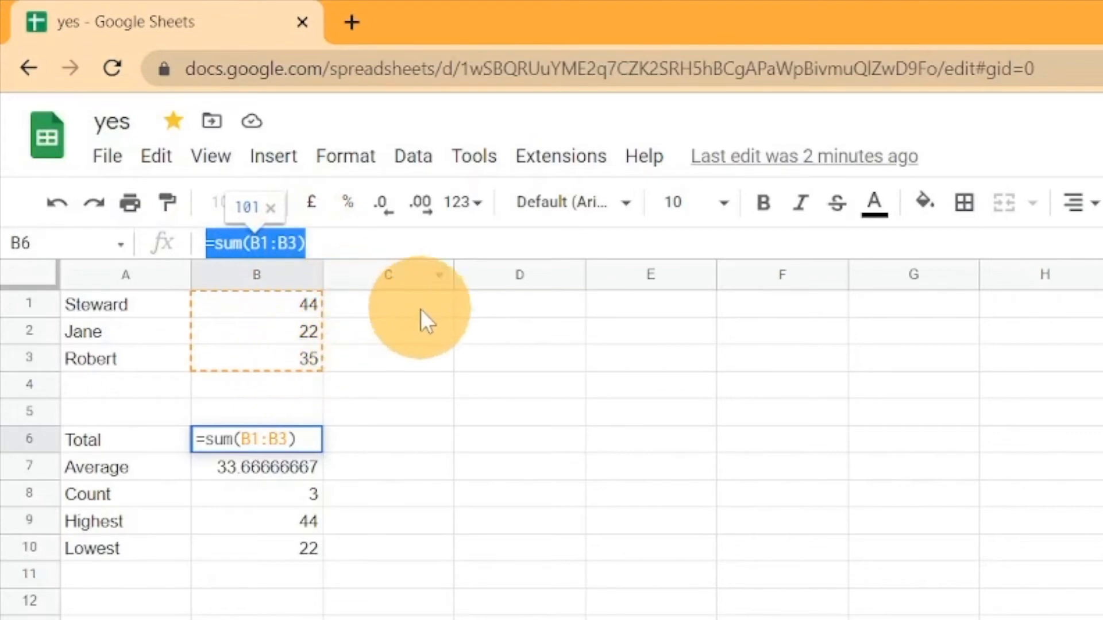
{"action": "left_click", "coordinate": [328, 244]}
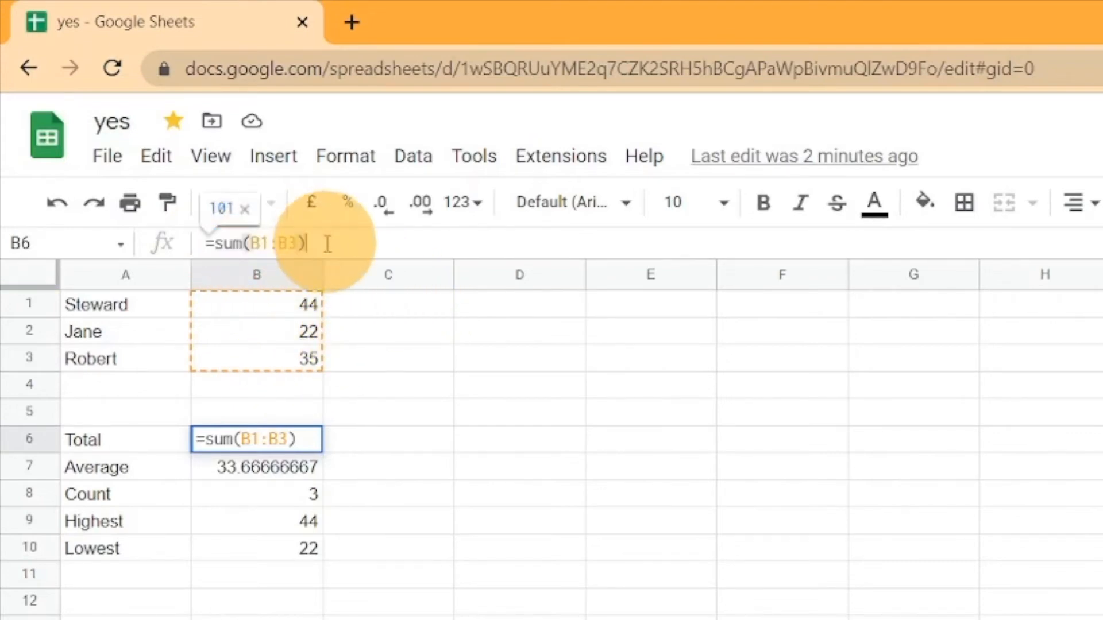
{"action": "key", "text": "Return"}
{"action": "left_click", "coordinate": [299, 435]}
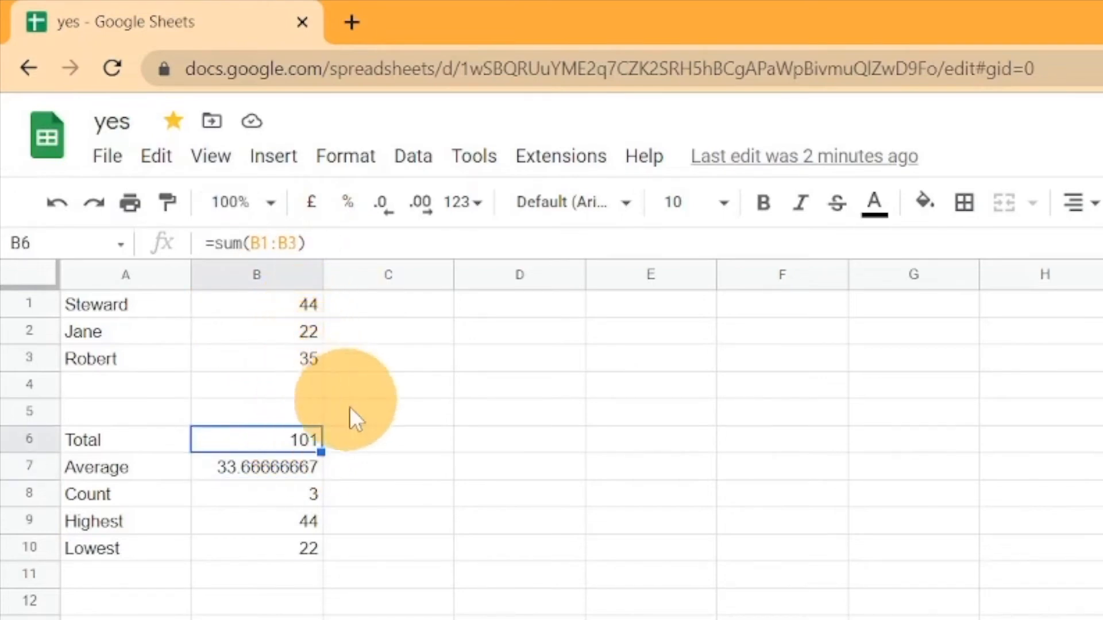
Step: Examine the Average formula in cell B7 together with the cell range it uses
{"action": "left_click", "coordinate": [285, 467]}
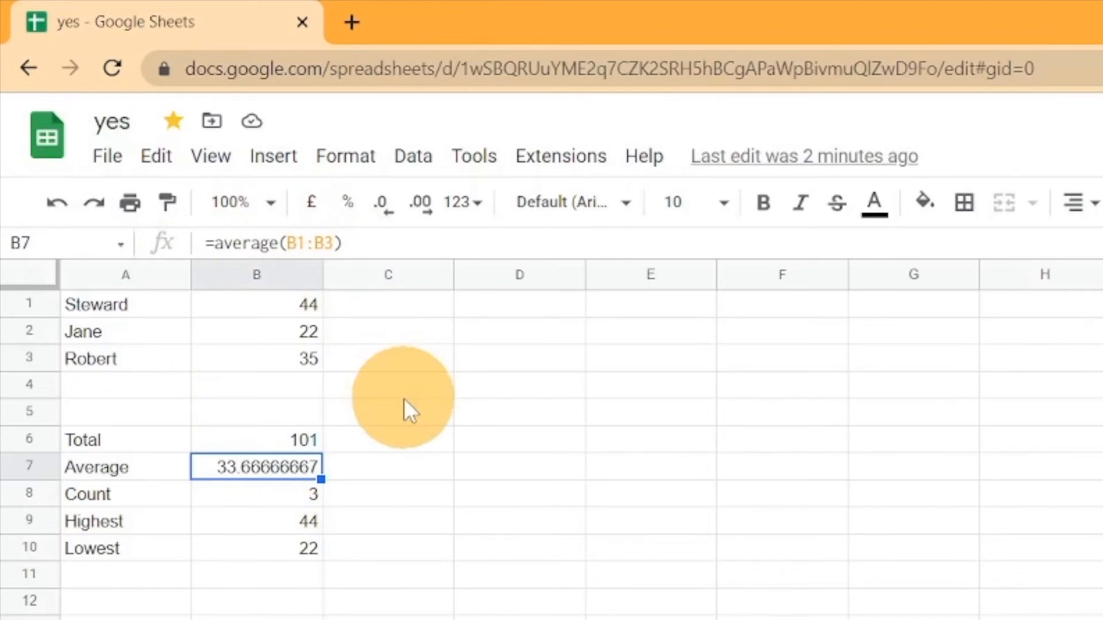
{"action": "left_click_drag", "start_coordinate": [345, 238], "coordinate": [182, 242]}
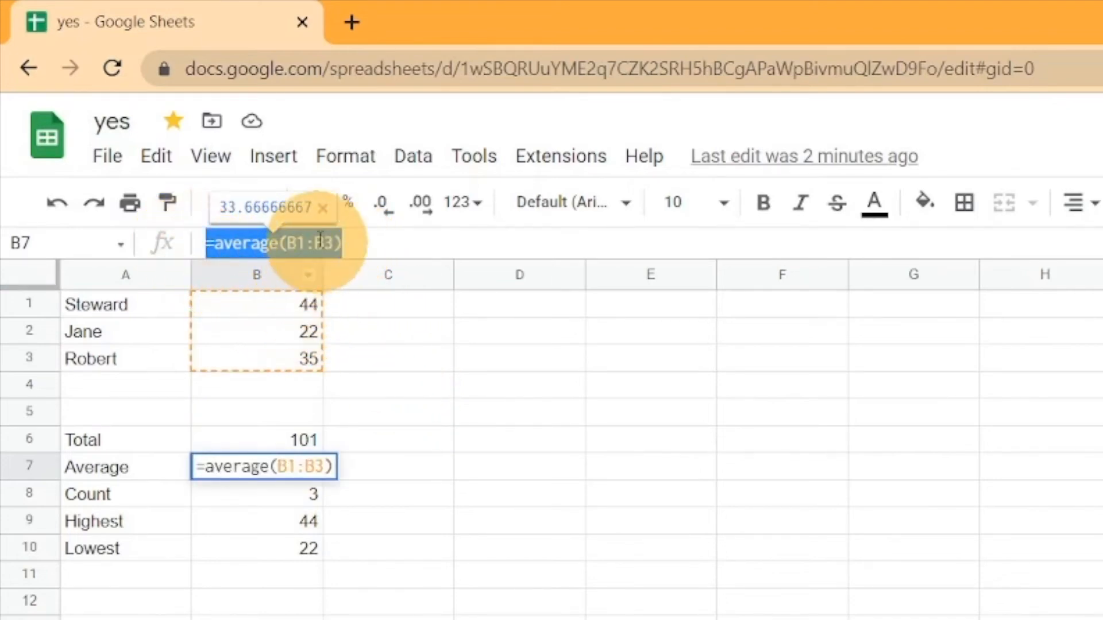
{"action": "left_click", "coordinate": [299, 240]}
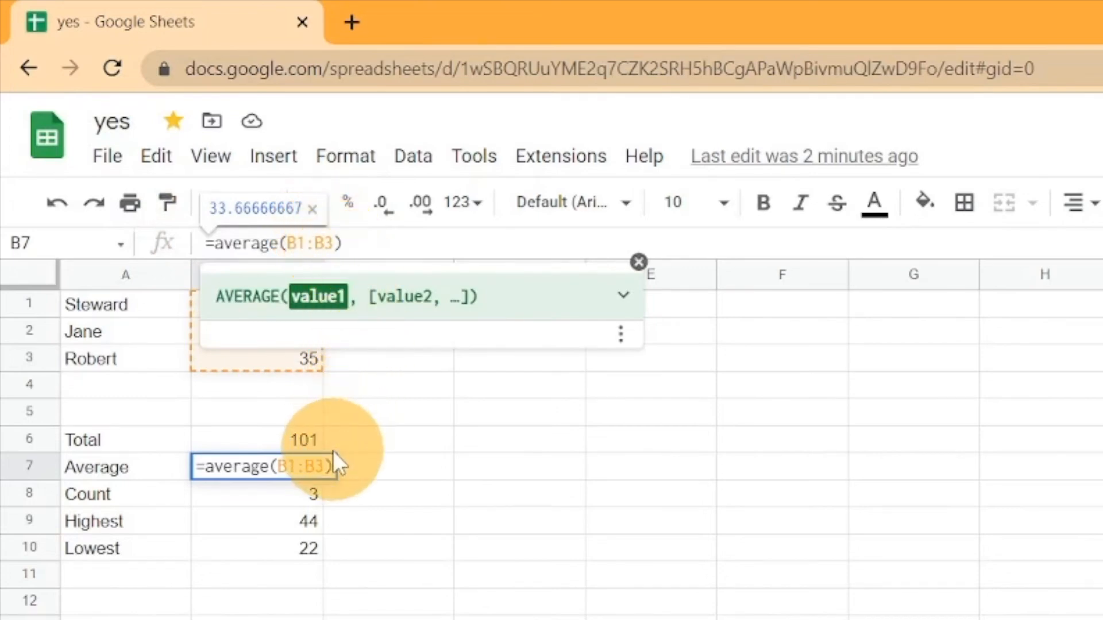
{"action": "key", "text": "Return"}
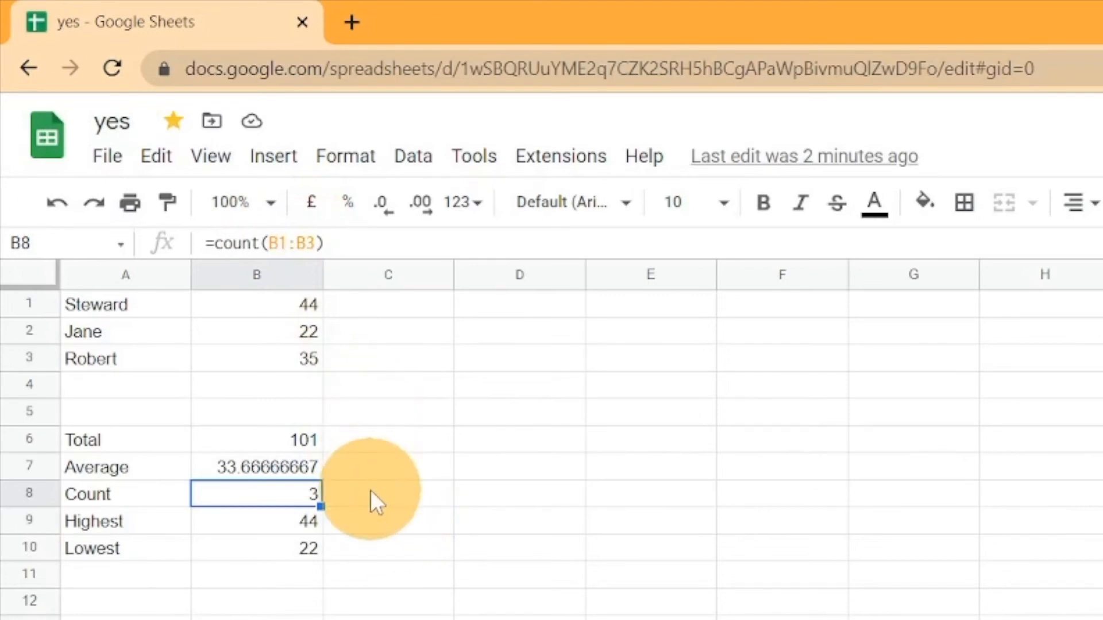
Step: Review the individual numbers in cells B1 to B3 that the Count formula in cell B8 covers
{"action": "left_click", "coordinate": [298, 356]}
{"action": "left_click", "coordinate": [295, 309]}
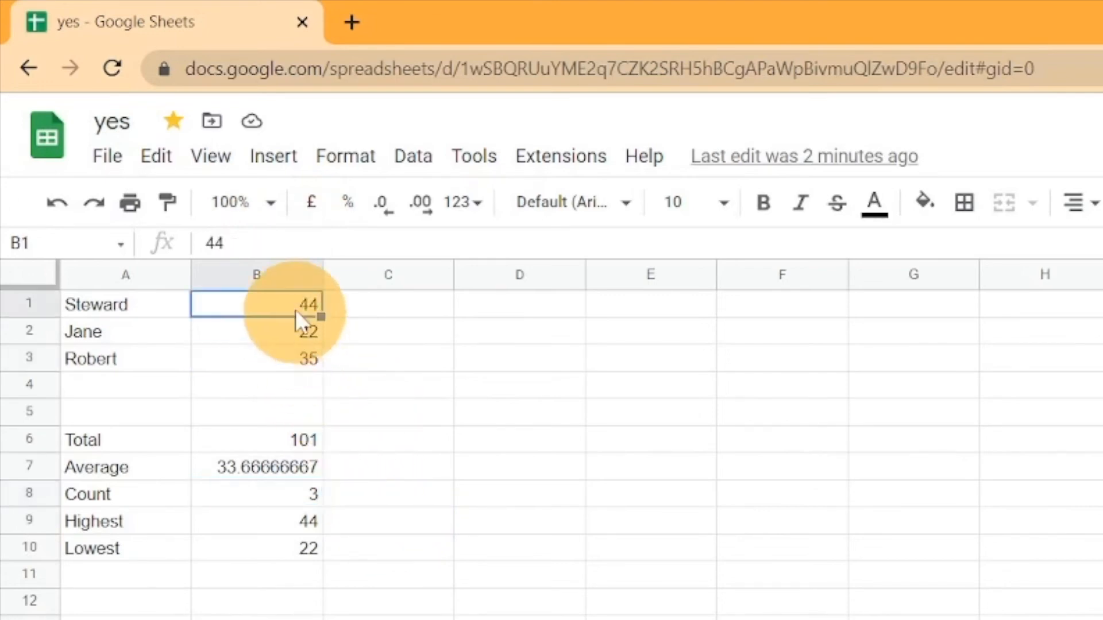
{"action": "left_click", "coordinate": [294, 331]}
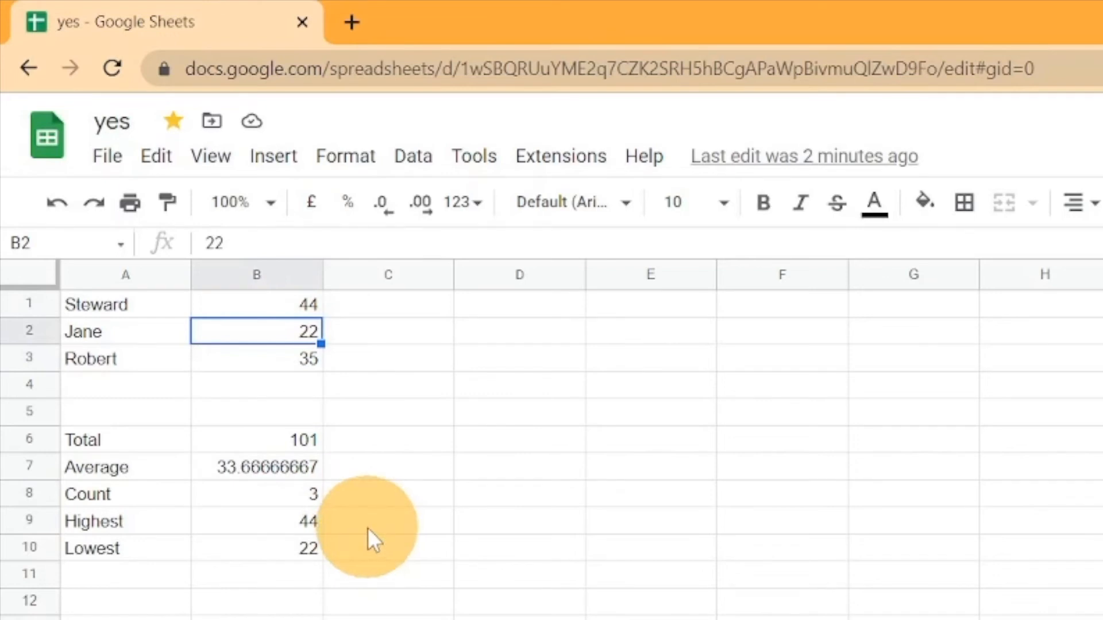
Step: View the Highest formula in cell B9 and compare it with the numbers in cells B1 and B3
{"action": "left_click", "coordinate": [297, 519]}
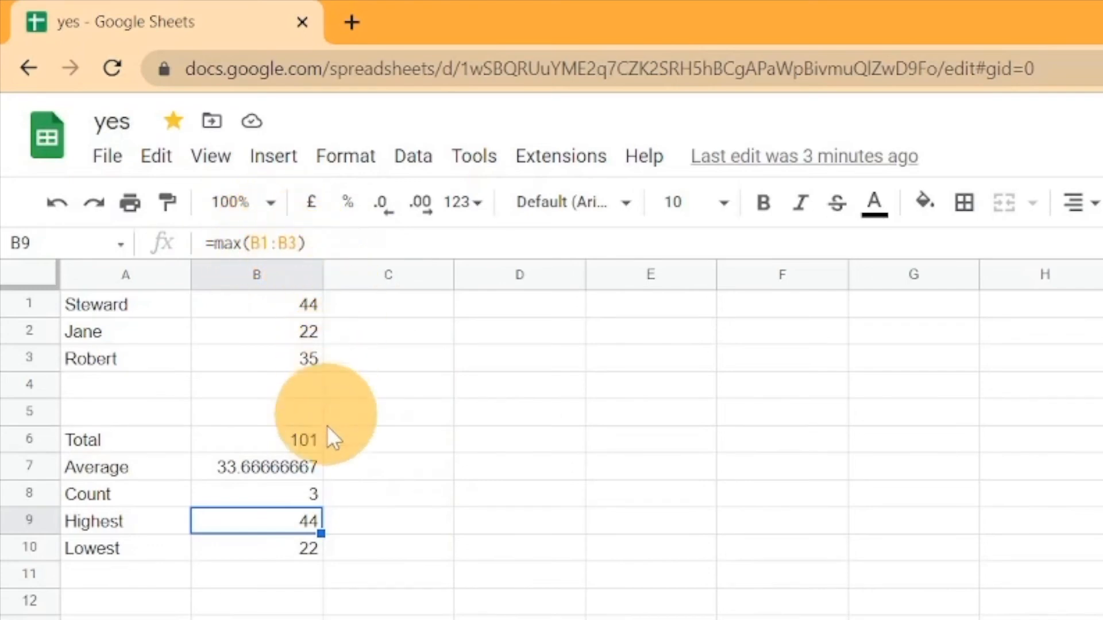
{"action": "left_click", "coordinate": [302, 305]}
{"action": "left_click", "coordinate": [300, 359]}
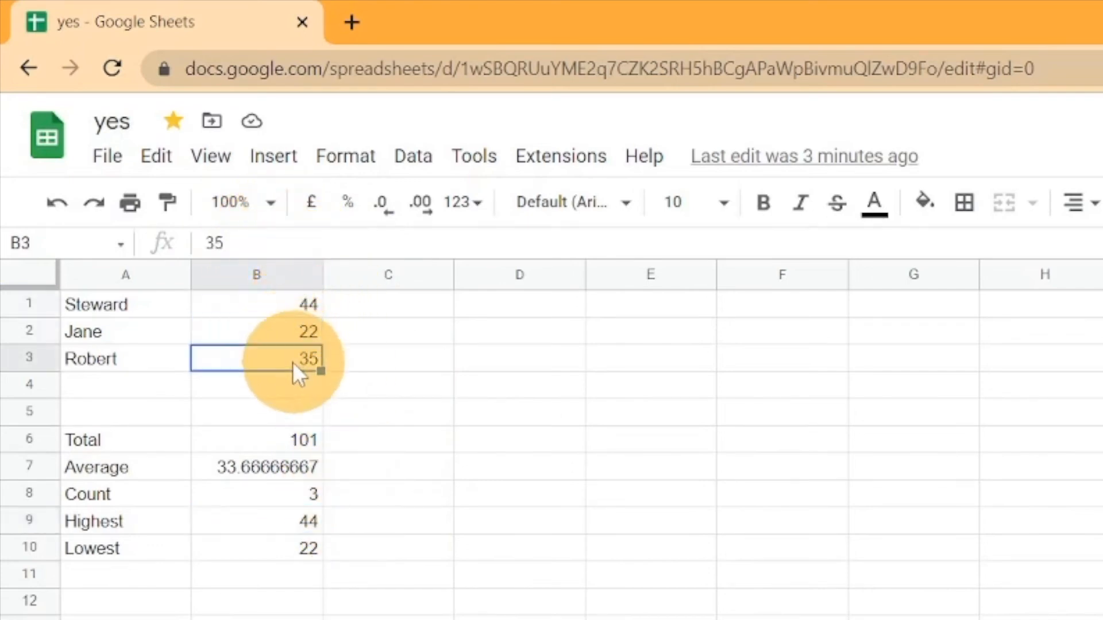
{"action": "left_click", "coordinate": [304, 308]}
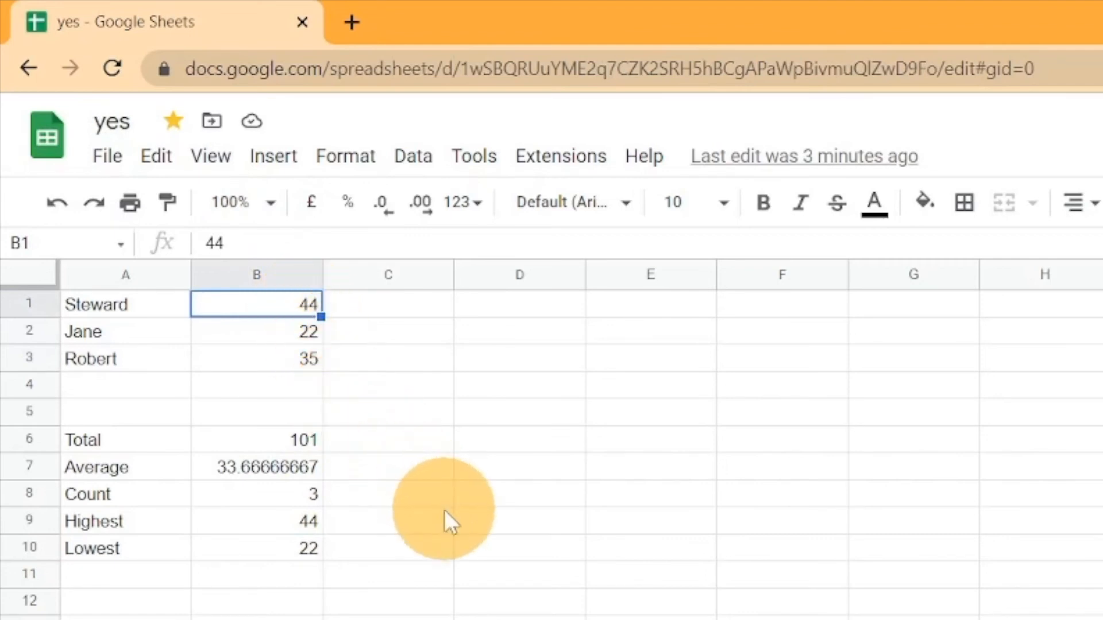
Step: Examine the Lowest formula in cell B10 and its cell range, and check it against the numbers in cells B1 to B3
{"action": "left_click", "coordinate": [119, 549]}
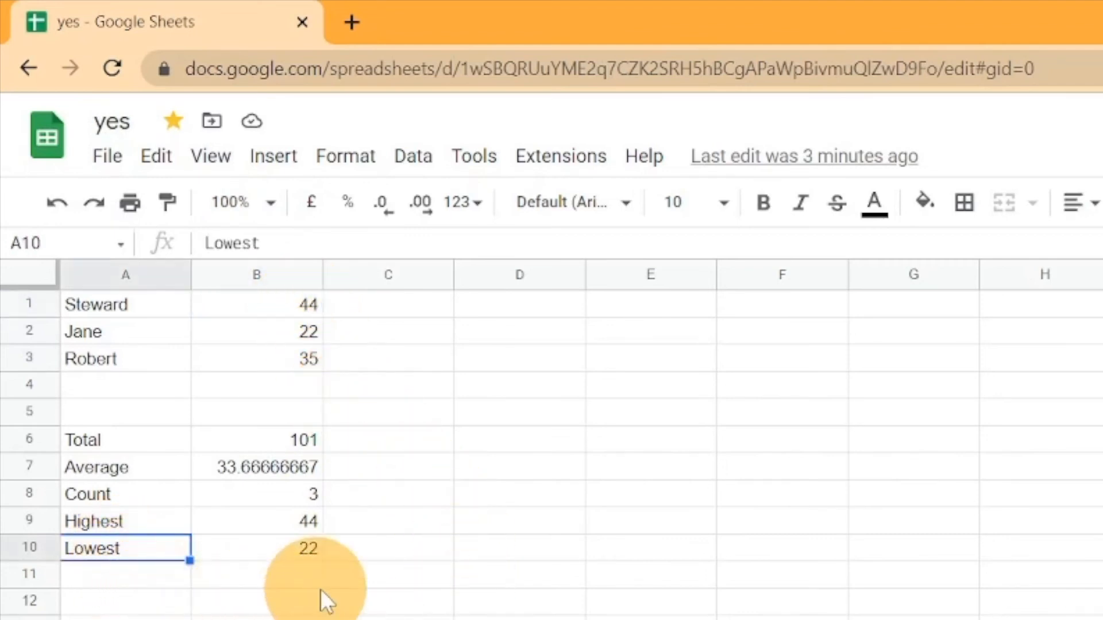
{"action": "left_click", "coordinate": [312, 548]}
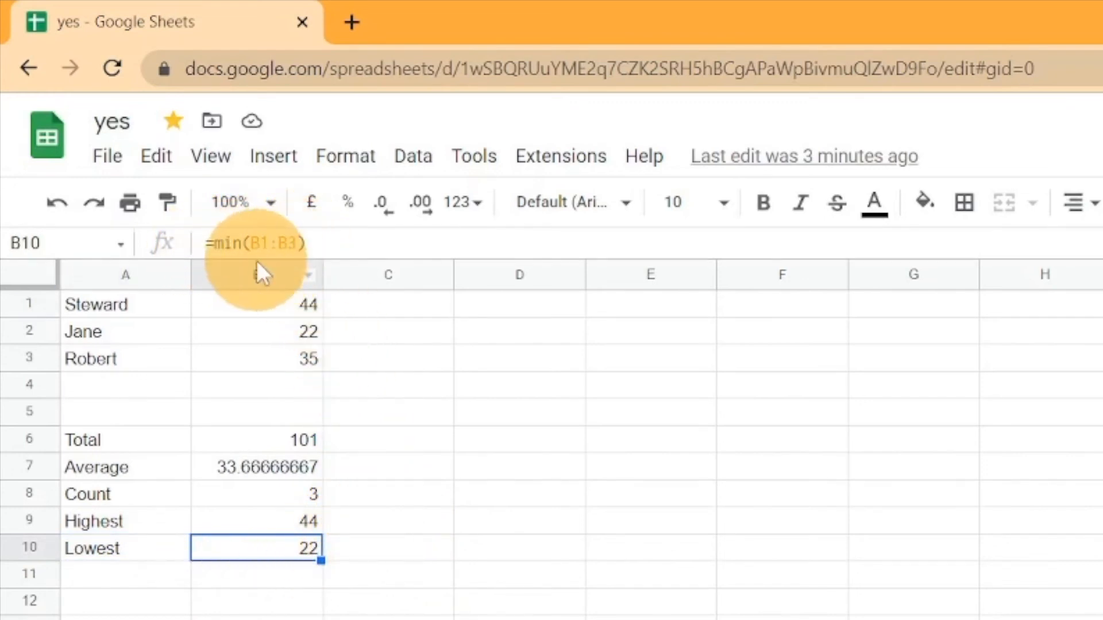
{"action": "left_click_drag", "start_coordinate": [251, 243], "coordinate": [299, 242]}
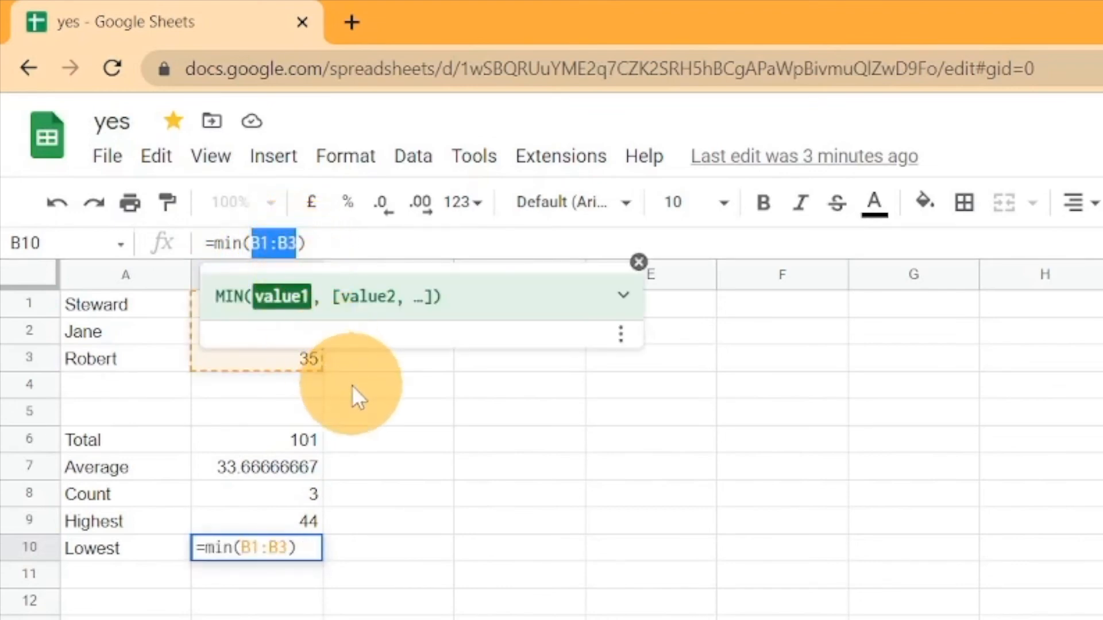
{"action": "key", "text": "Return"}
{"action": "left_click", "coordinate": [290, 305]}
{"action": "left_click", "coordinate": [293, 331]}
{"action": "left_click", "coordinate": [294, 358]}
{"action": "left_click", "coordinate": [300, 338]}
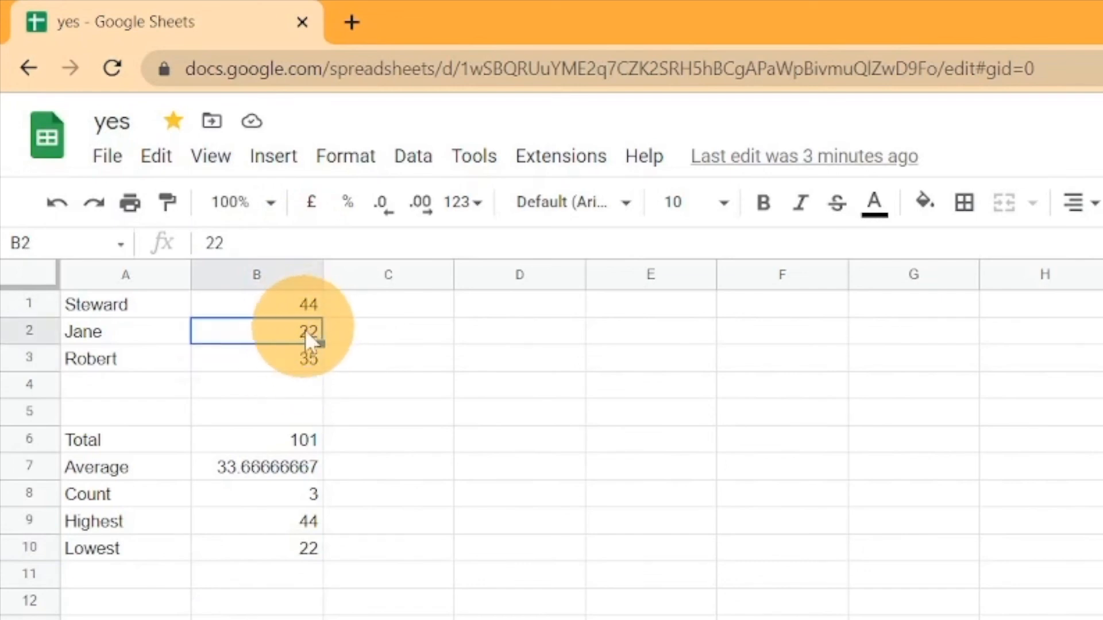